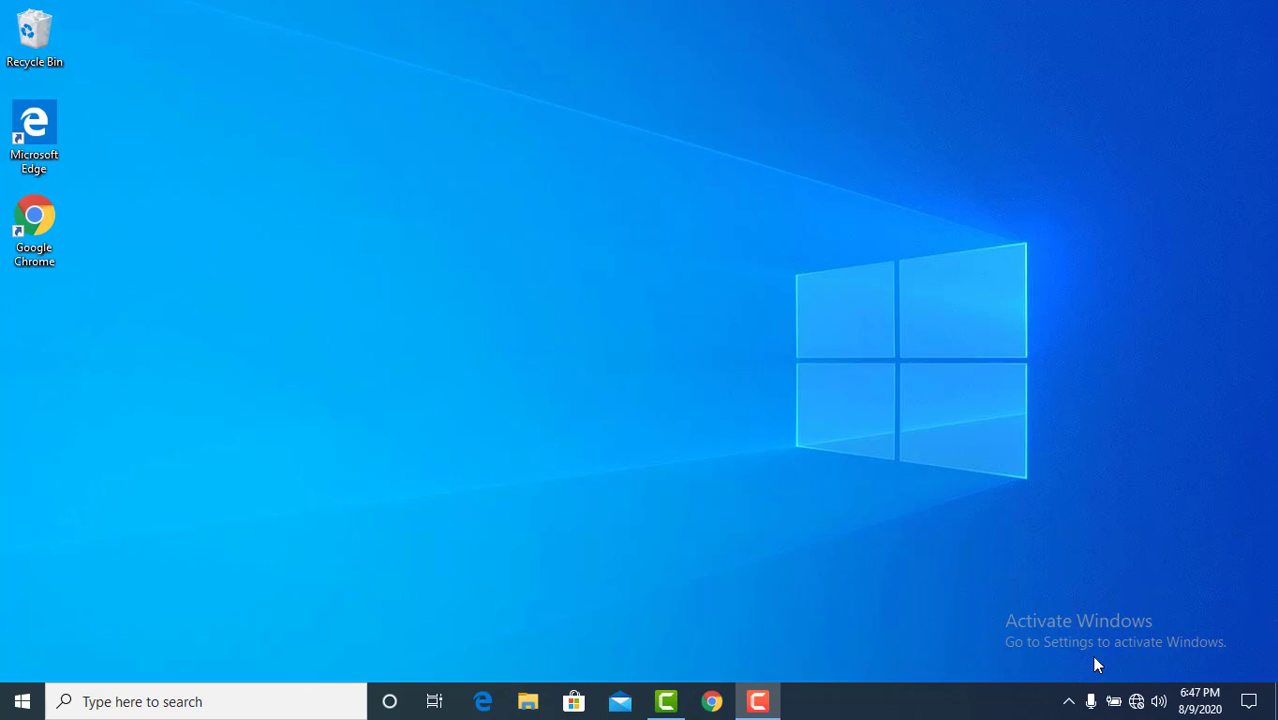
# Step: Connect the computer to the TECNO P904 Wi-Fi network
pyautogui.click(1137, 703)
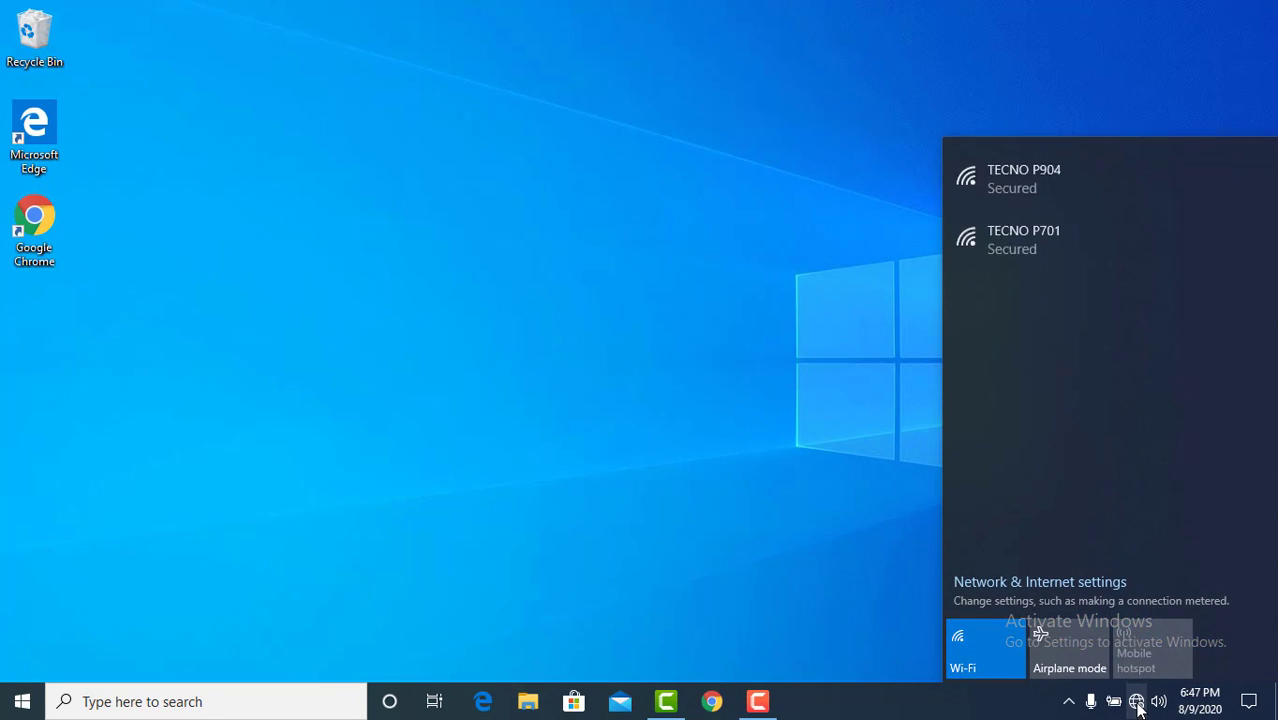
pyautogui.click(1140, 200)
pyautogui.click(1174, 260)
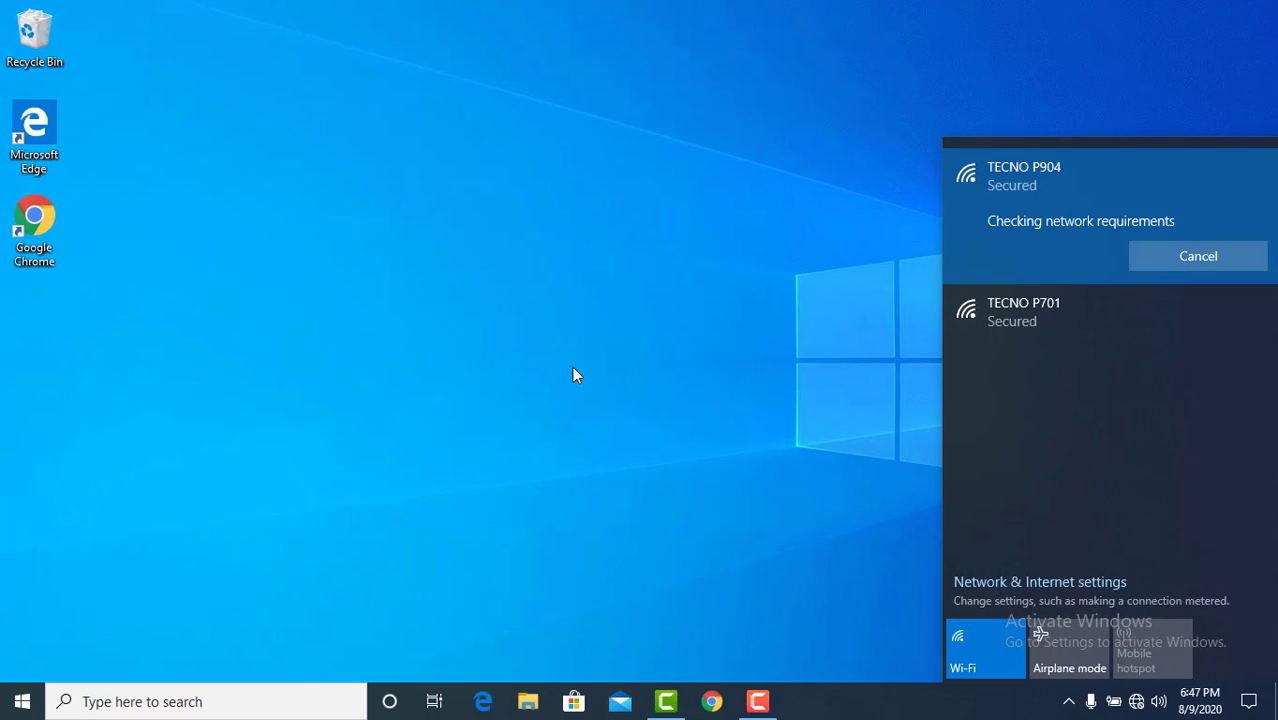
pyautogui.click(573, 368)
# Step: Switch to Google Chrome, search for "xampp download" and open the Download XAMPP page on apachefriends.org
pyautogui.click(712, 701)
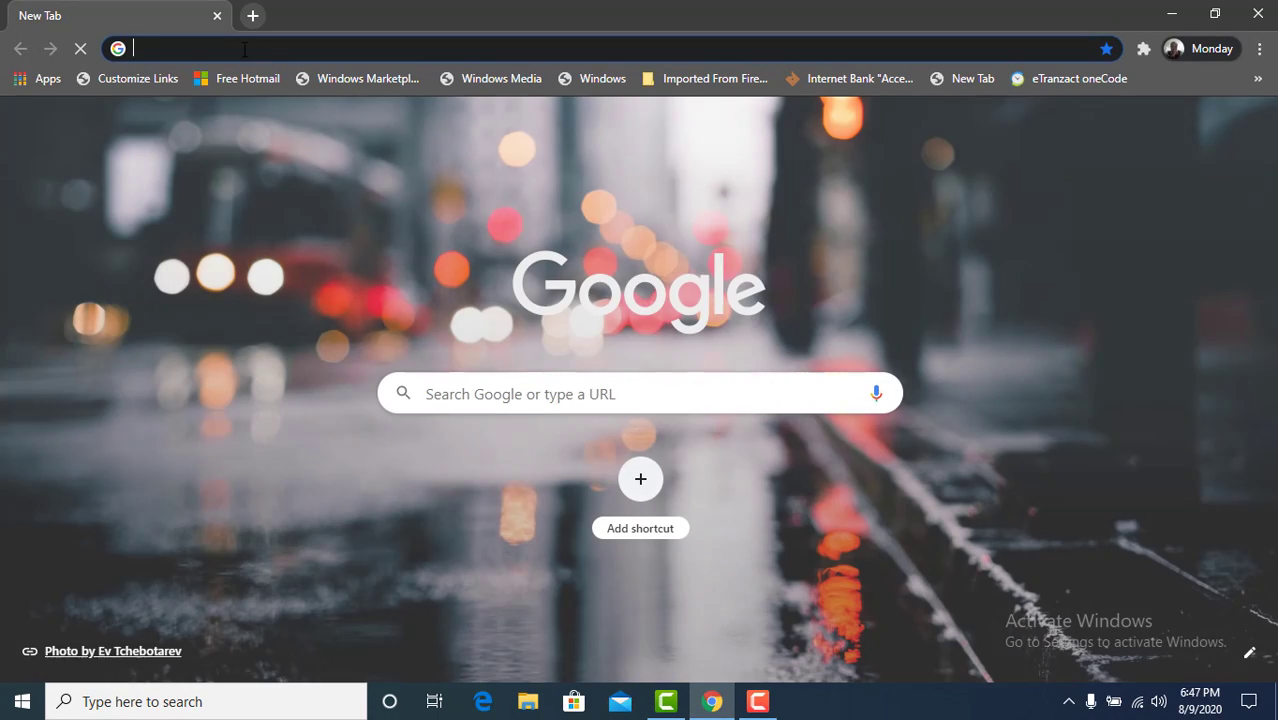
pyautogui.click(247, 49)
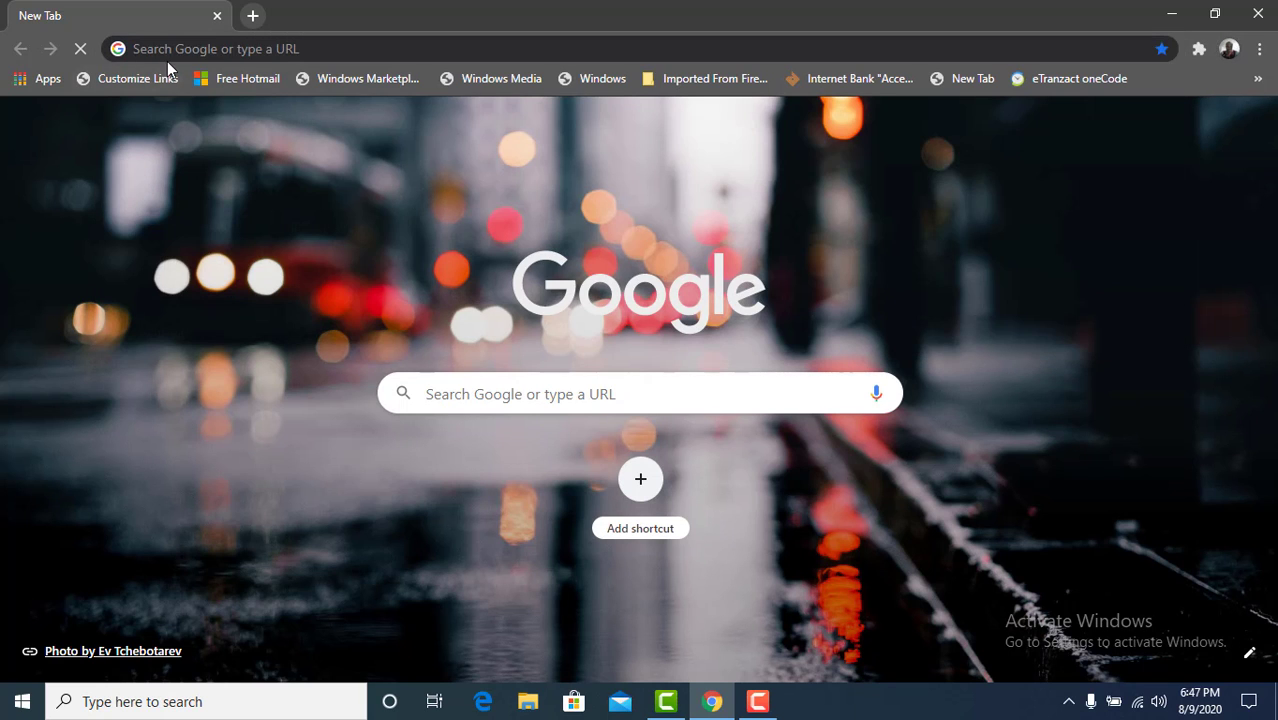
pyautogui.click(167, 58)
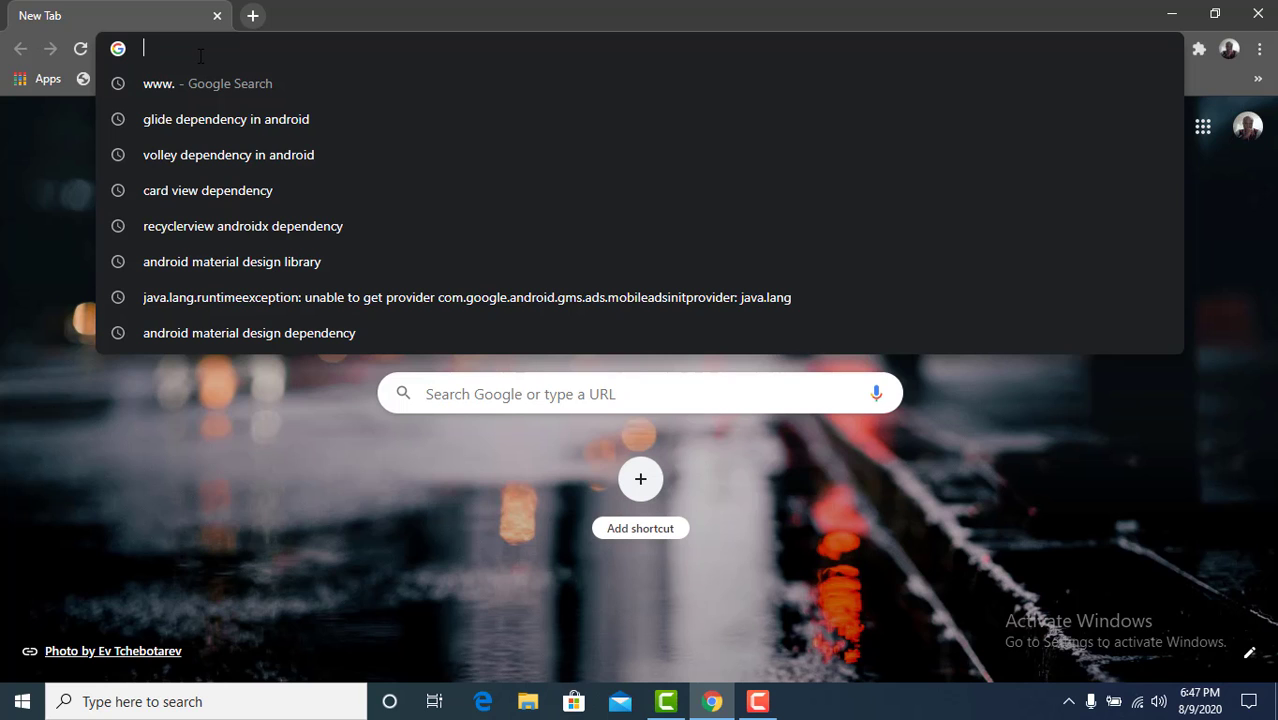
pyautogui.write('xa')
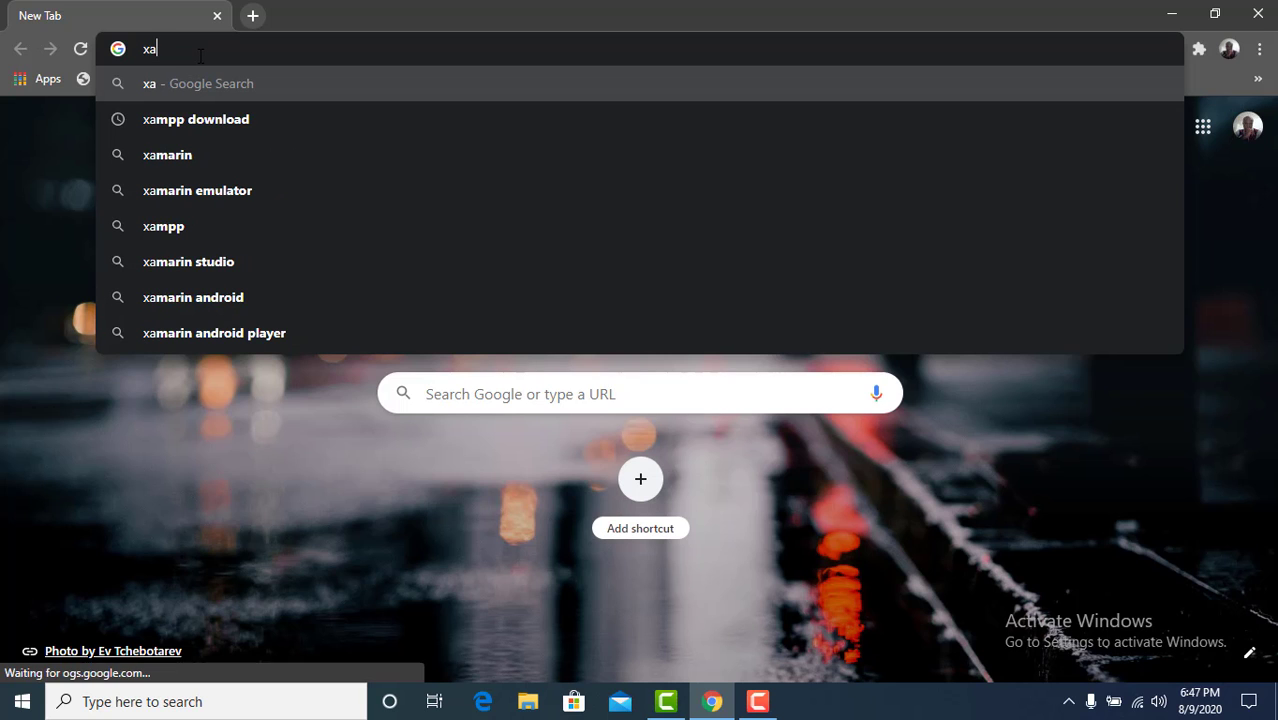
pyautogui.click(205, 114)
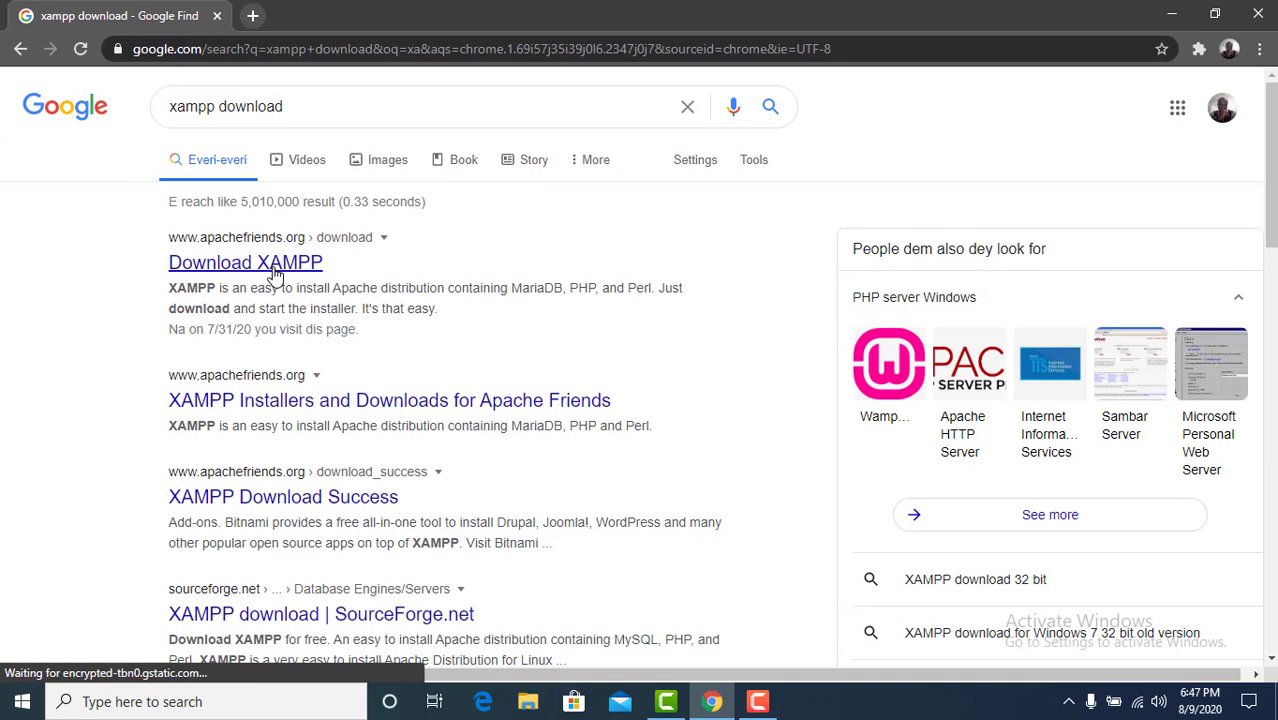
pyautogui.click(246, 264)
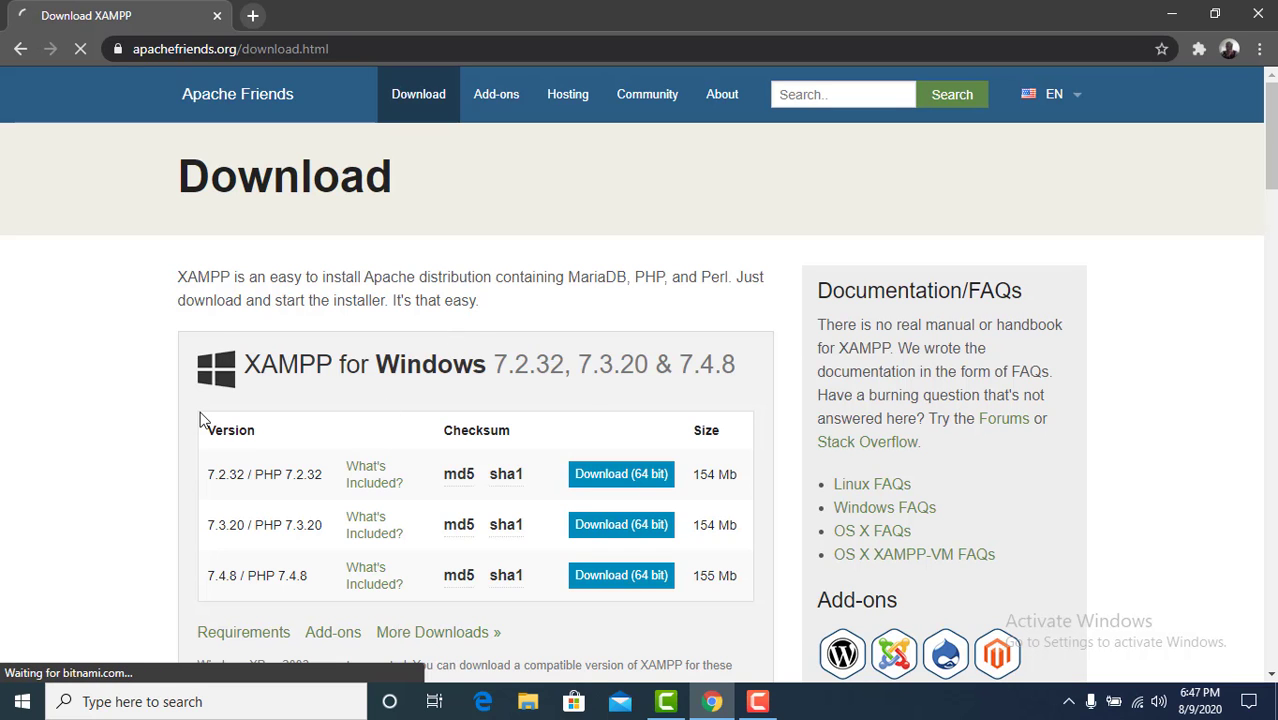
# Step: Download the 64-bit XAMPP for Windows installer, version 7.4.8 / PHP 7.4.8
pyautogui.scroll(-1, 115, 500)
pyautogui.scroll(-3, 115, 500)
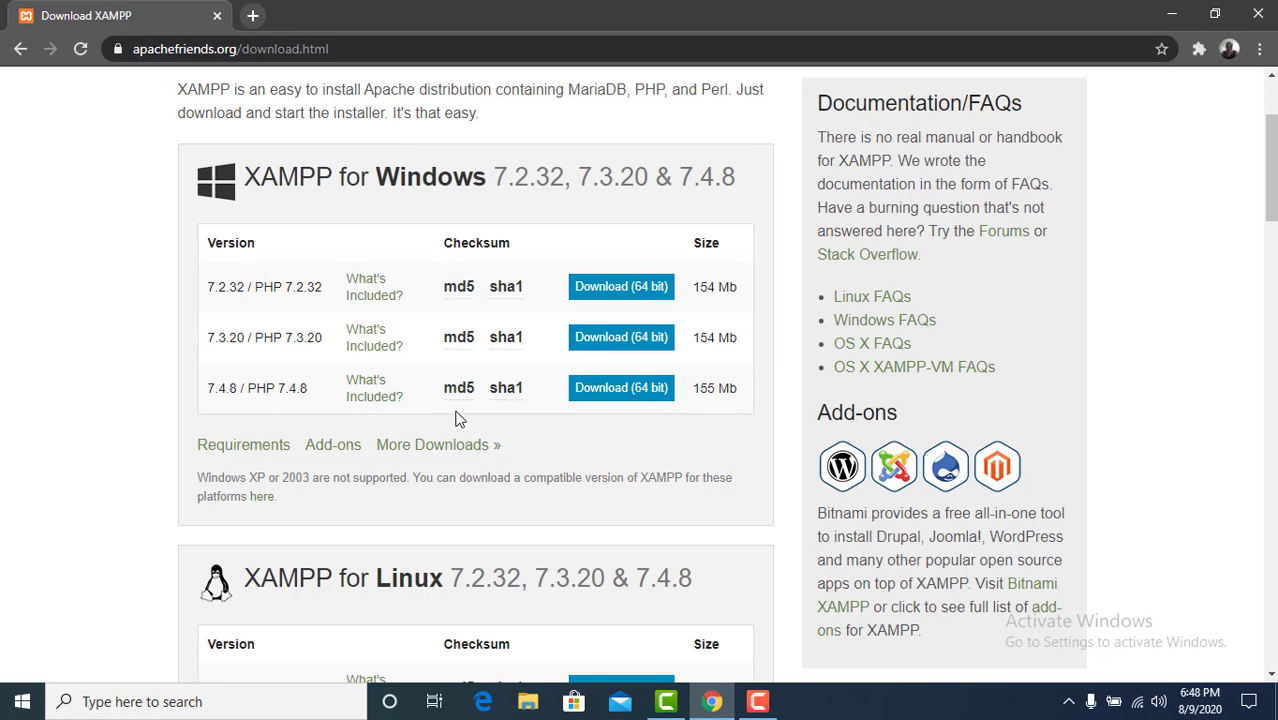
pyautogui.click(624, 395)
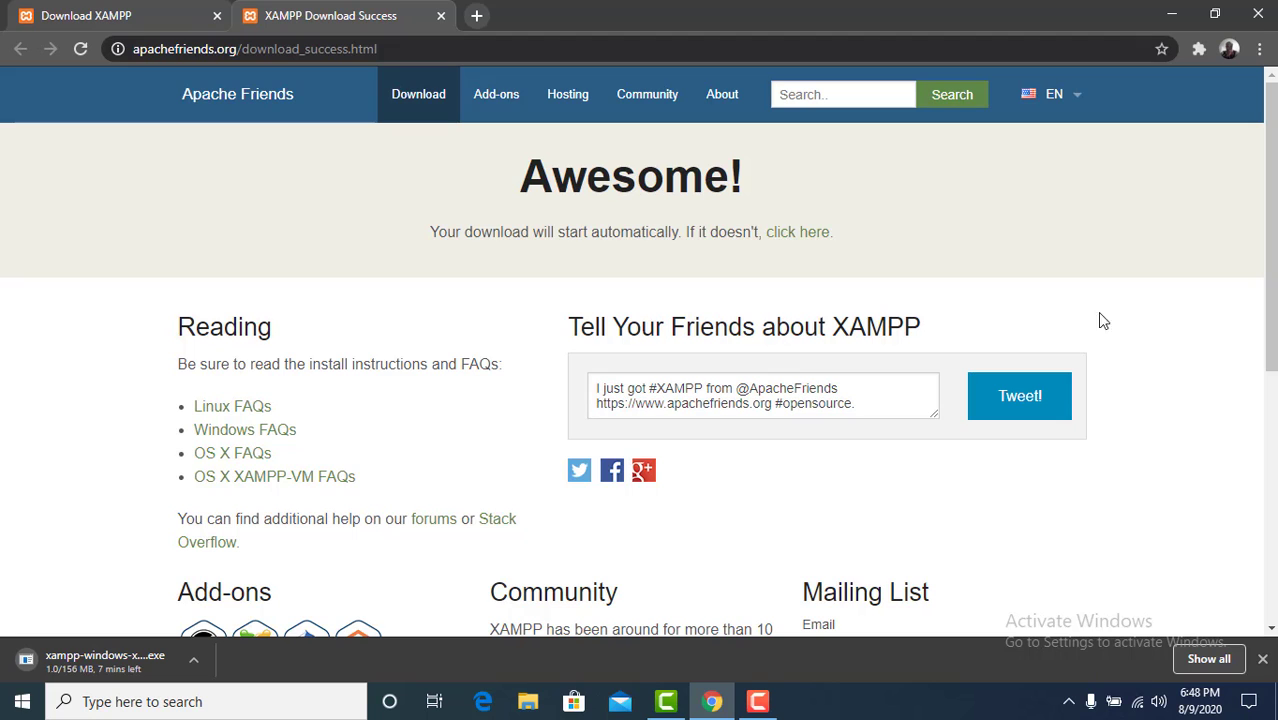
pyautogui.moveTo(1267, 284)
pyautogui.mouseDown()
pyautogui.moveTo(1268, 322)
pyautogui.moveTo(1267, 278)
pyautogui.mouseUp()
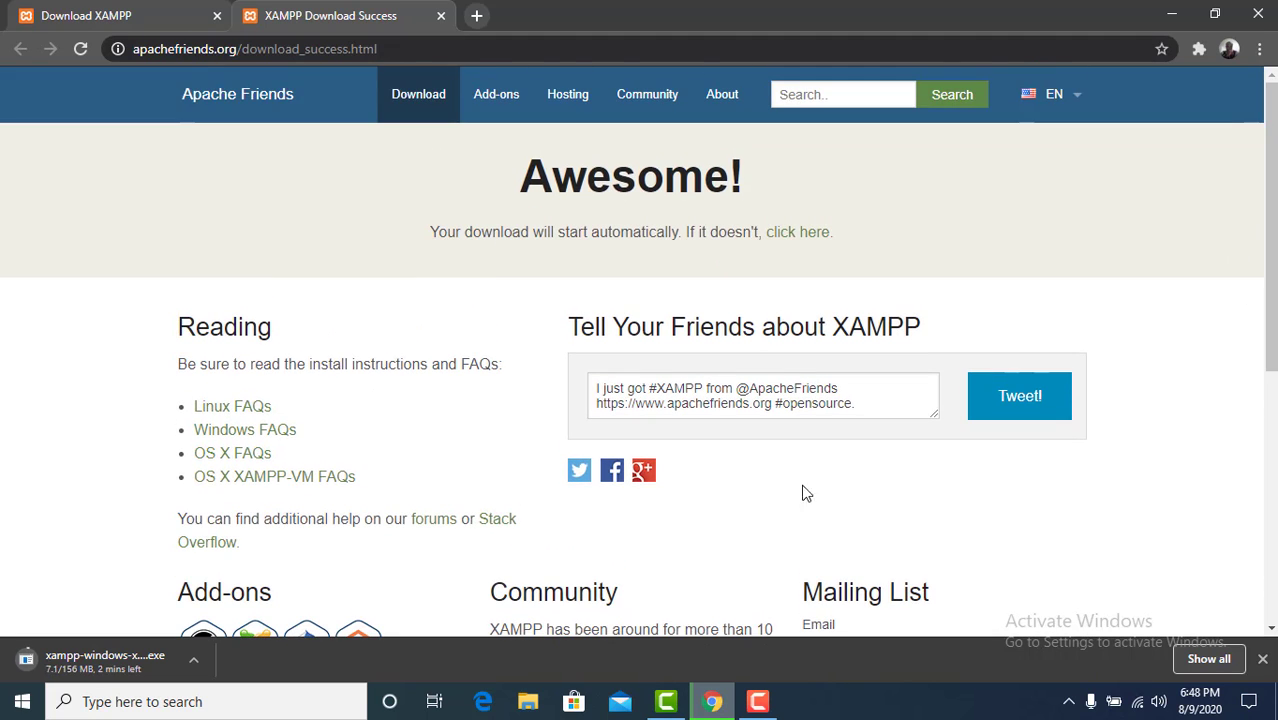
pyautogui.click(758, 701)
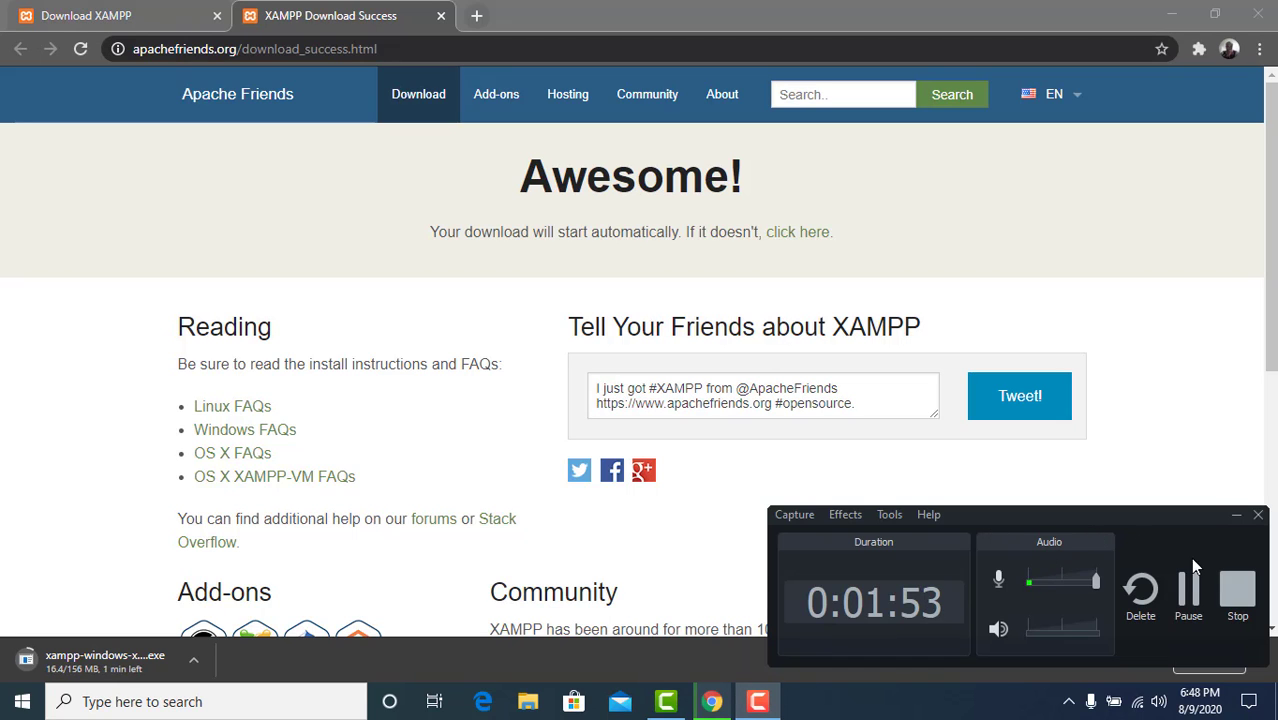
pyautogui.click(1188, 592)
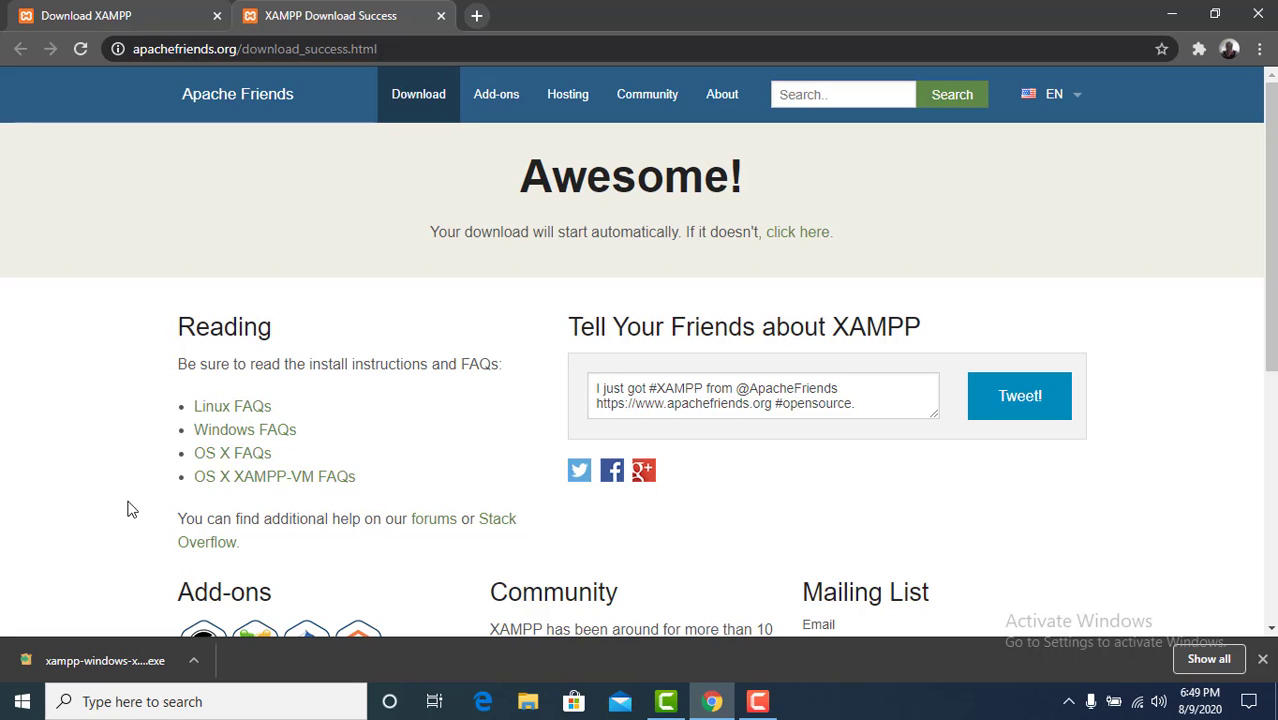
# Step: Show the downloaded XAMPP installer in its folder and run it as administrator, acknowledging the User Account Control warning
pyautogui.click(195, 664)
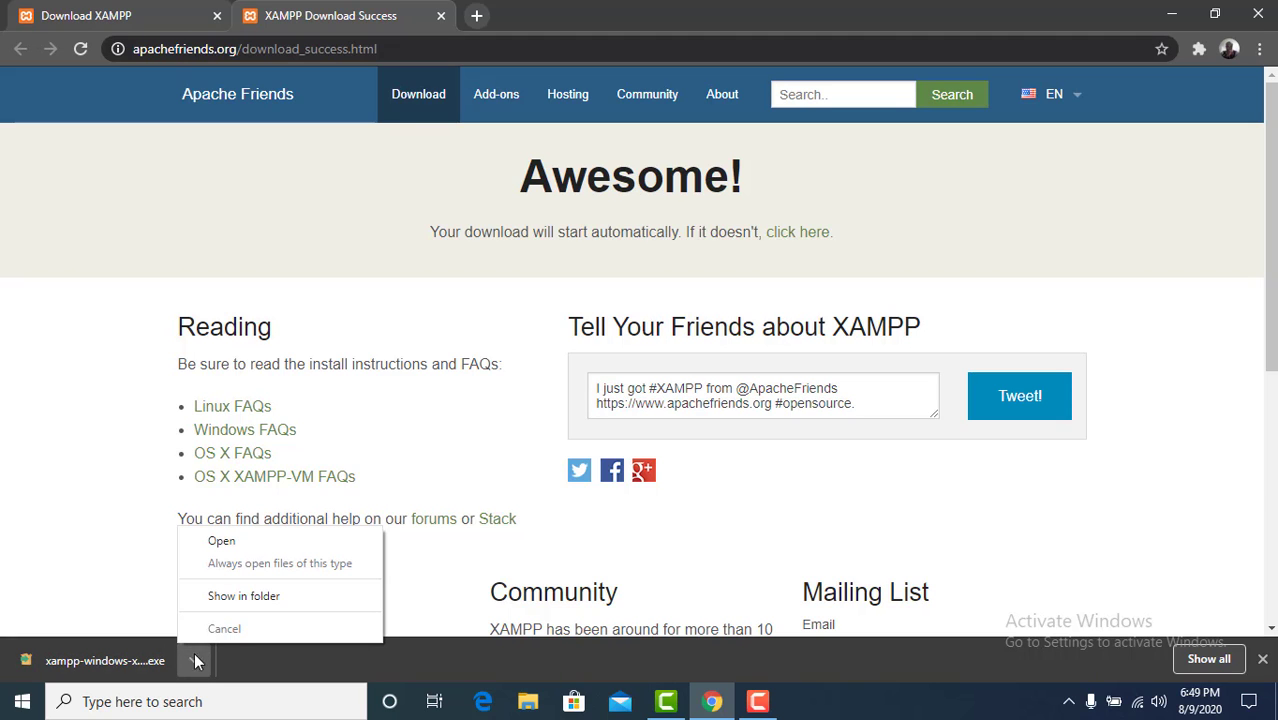
pyautogui.click(256, 607)
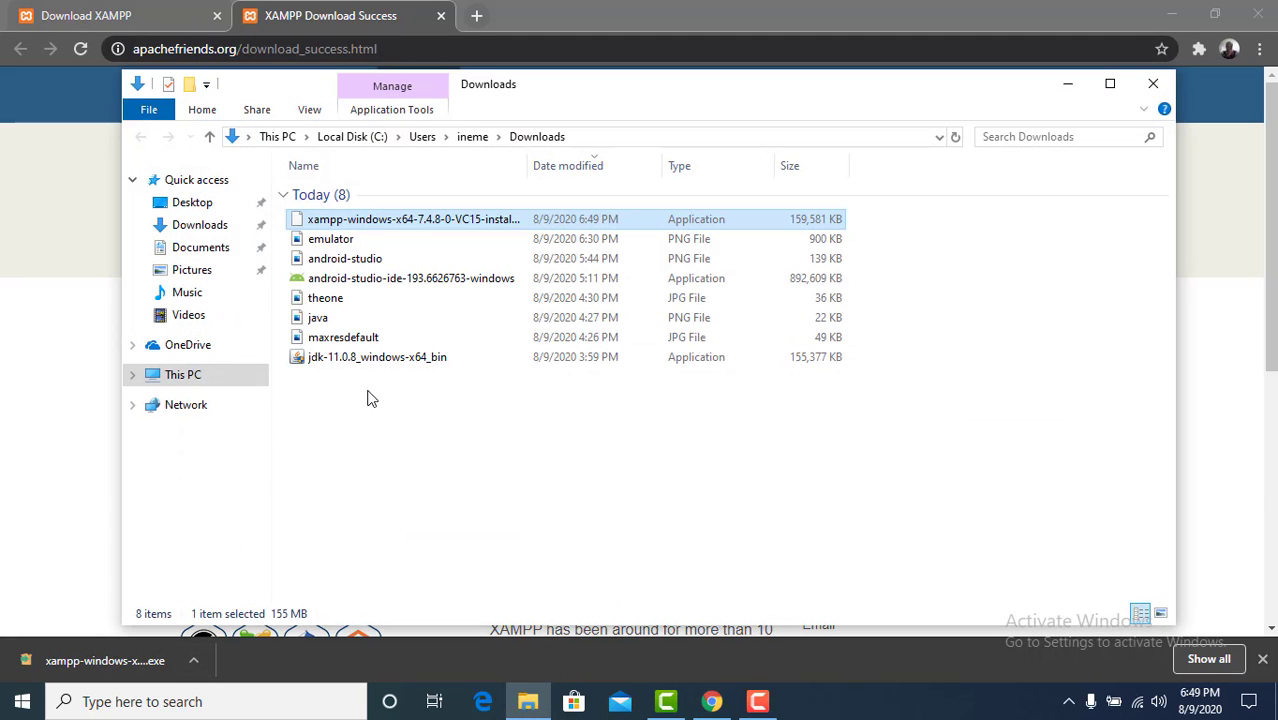
pyautogui.rightClick(367, 222)
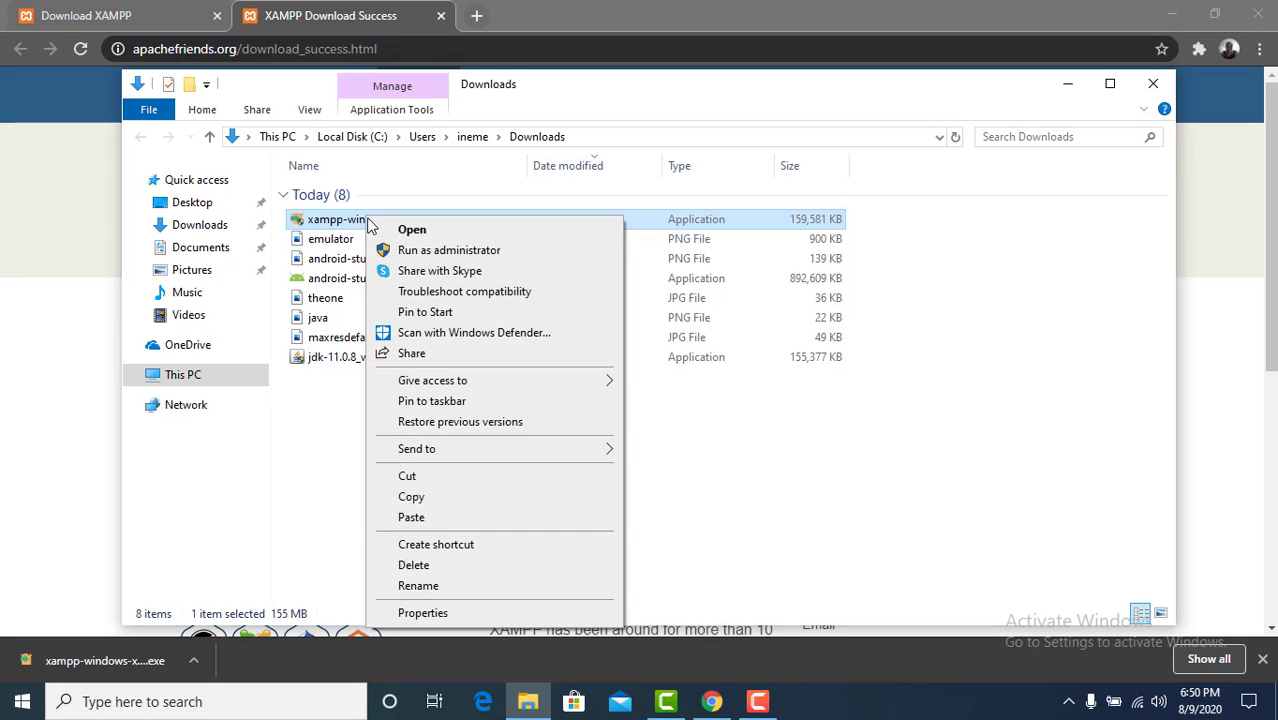
pyautogui.click(440, 250)
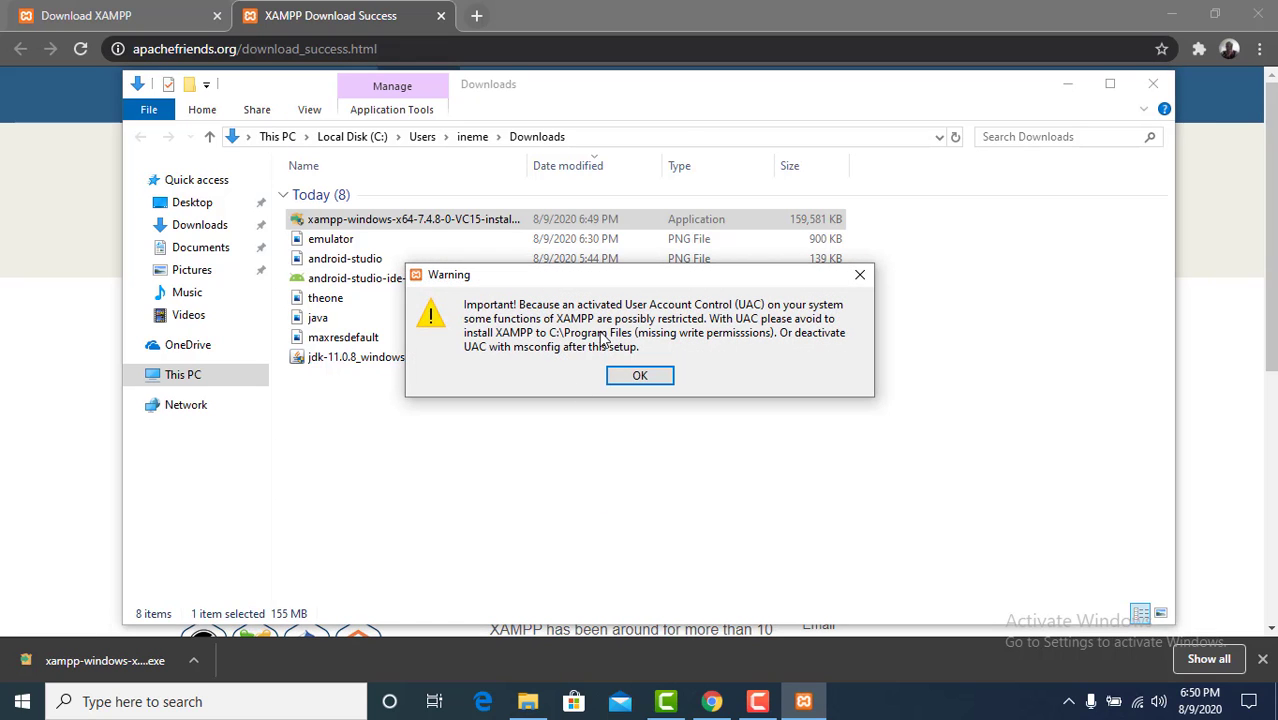
pyautogui.click(649, 381)
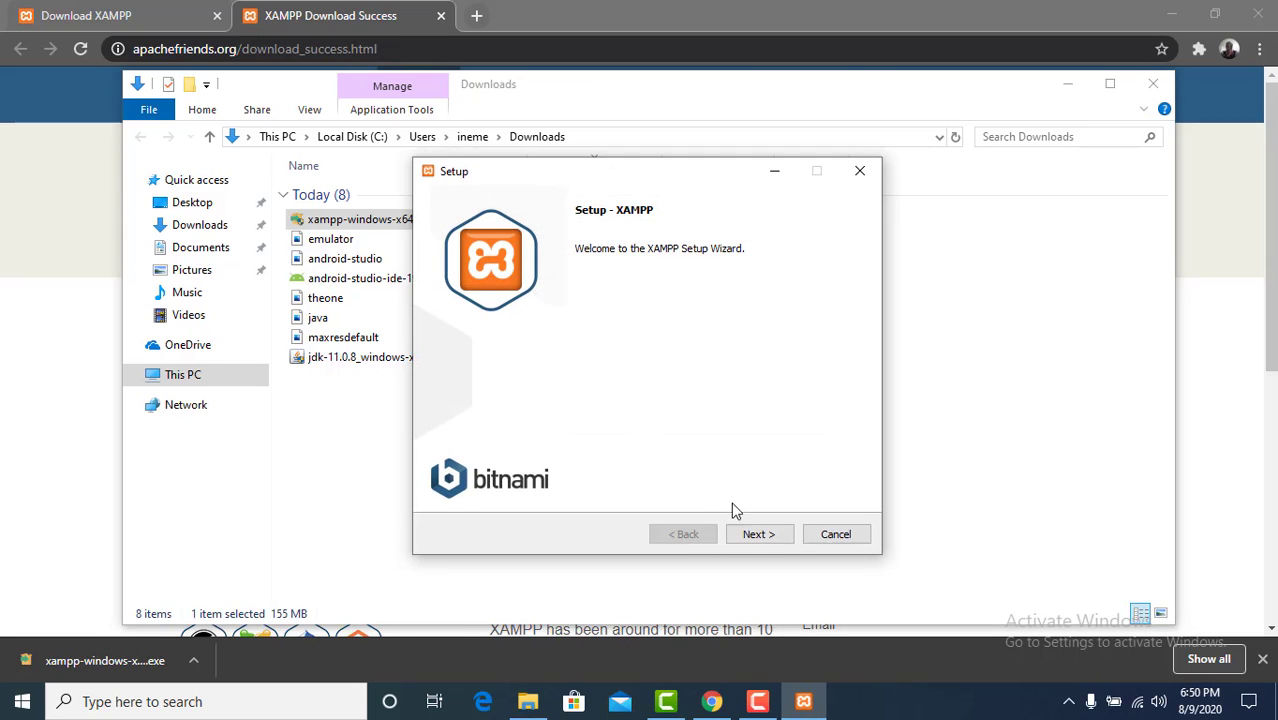
# Step: Accept all XAMPP components, the installation folder C:\xampp and English as the Control Panel language in the setup wizard
pyautogui.click(750, 536)
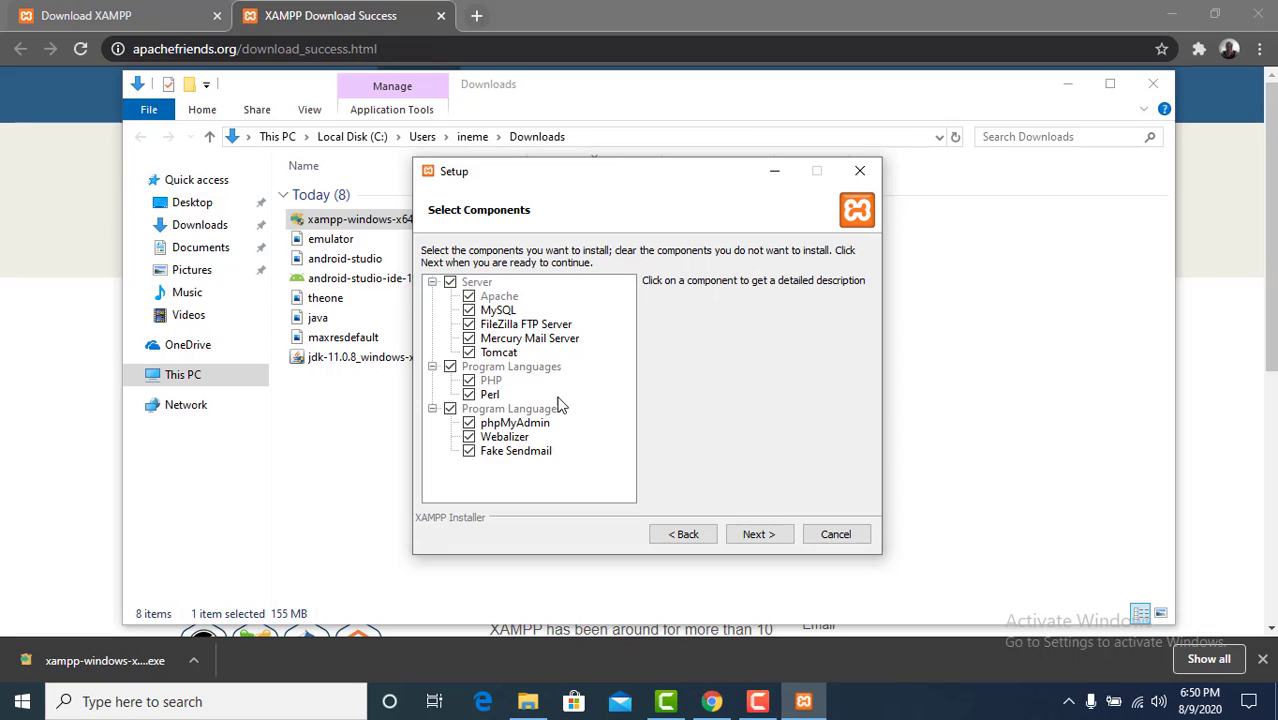
pyautogui.click(750, 534)
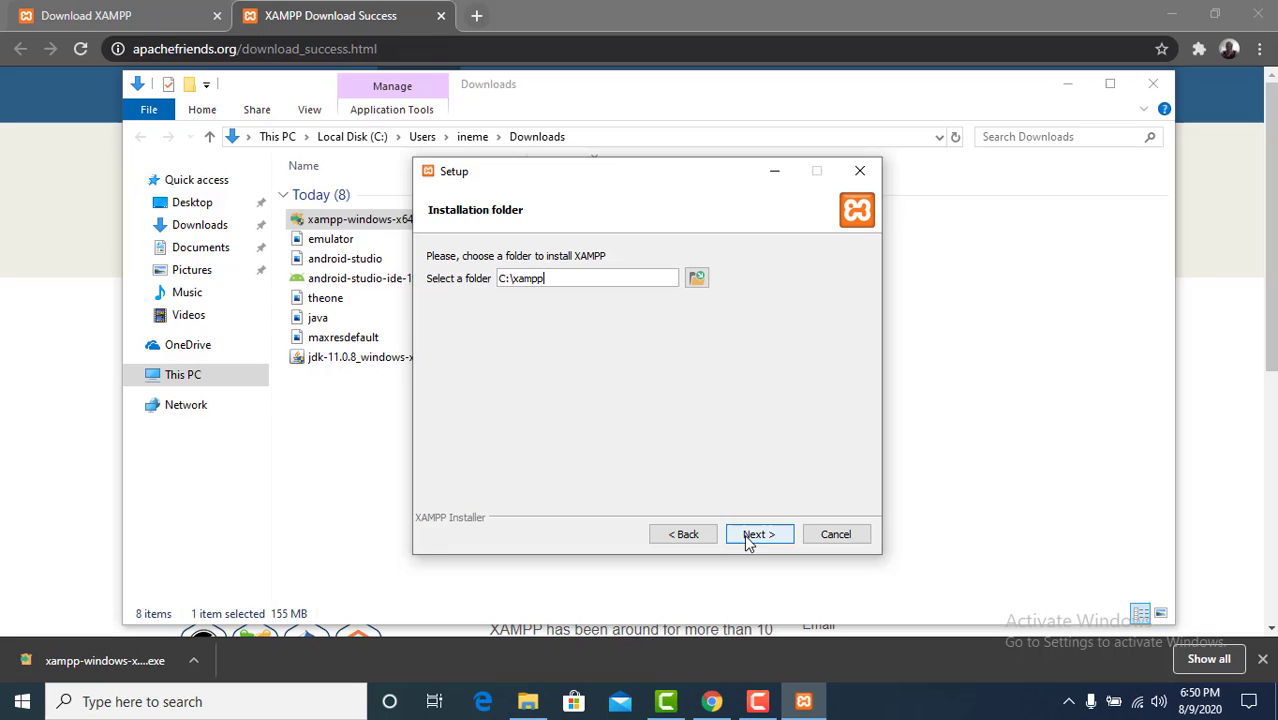
pyautogui.click(542, 294)
pyautogui.click(766, 536)
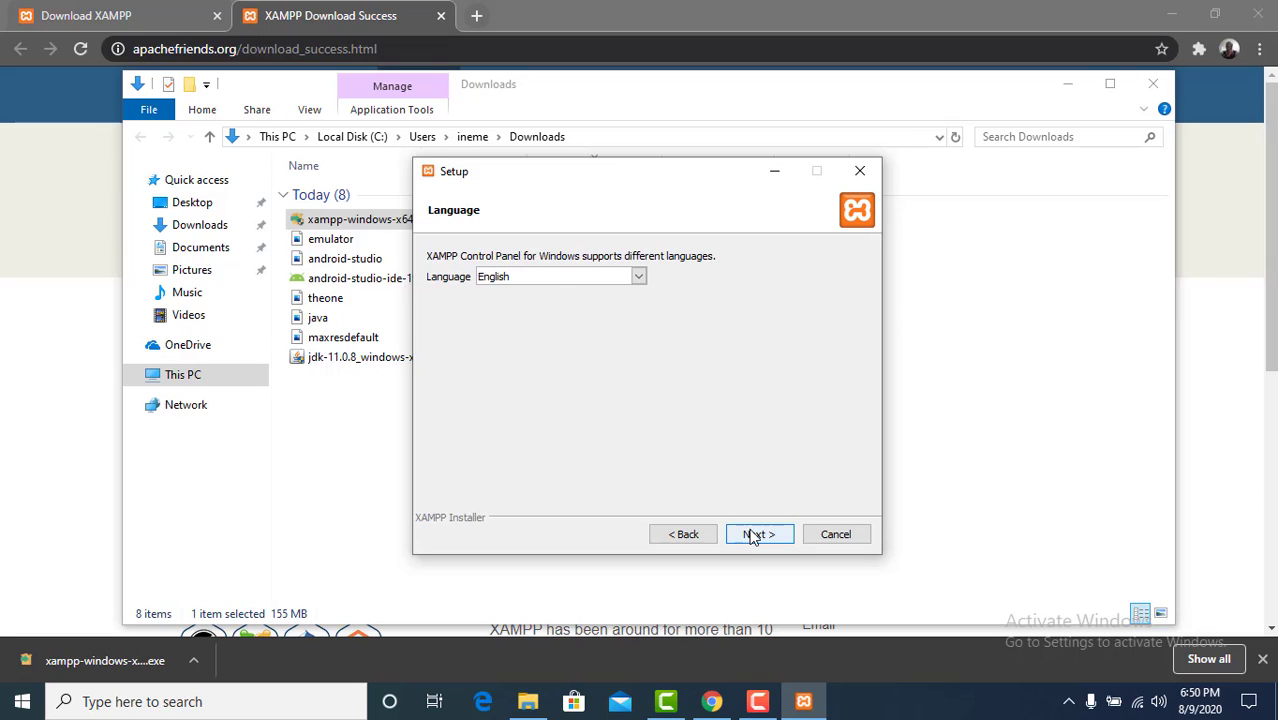
pyautogui.click(754, 536)
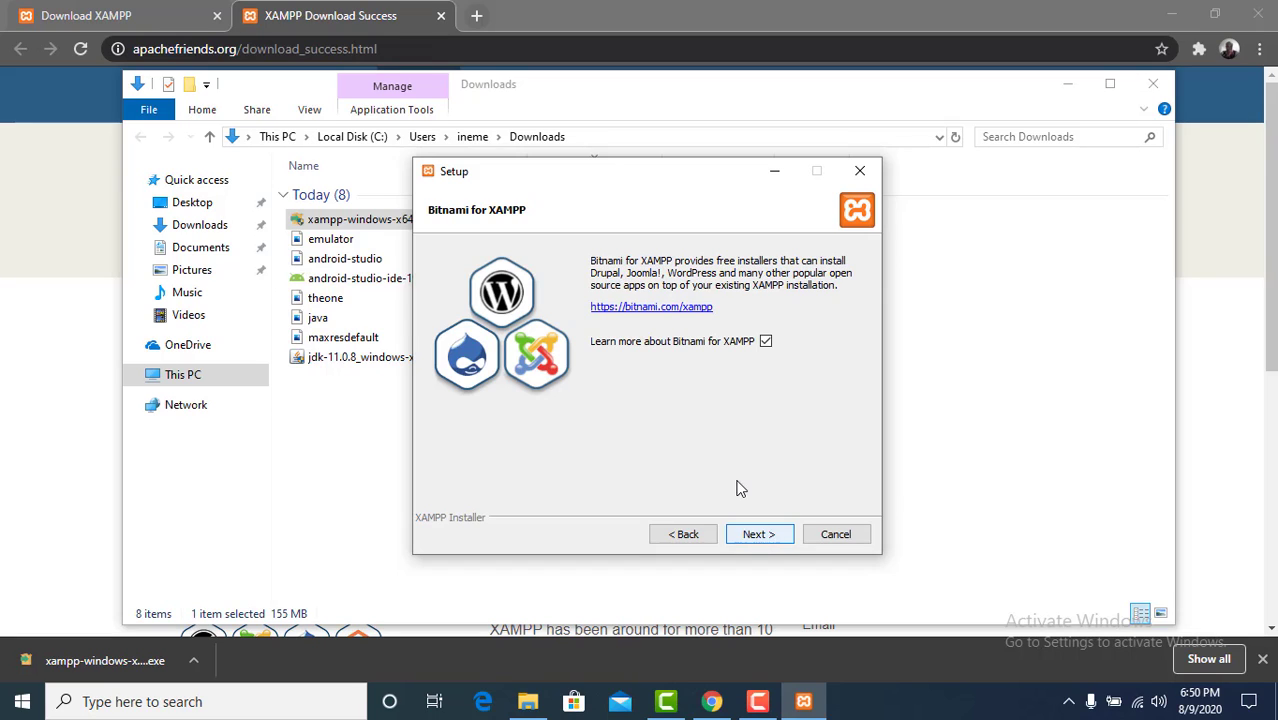
# Step: Opt out of learning more about Bitnami for XAMPP and start the installation
pyautogui.click(766, 342)
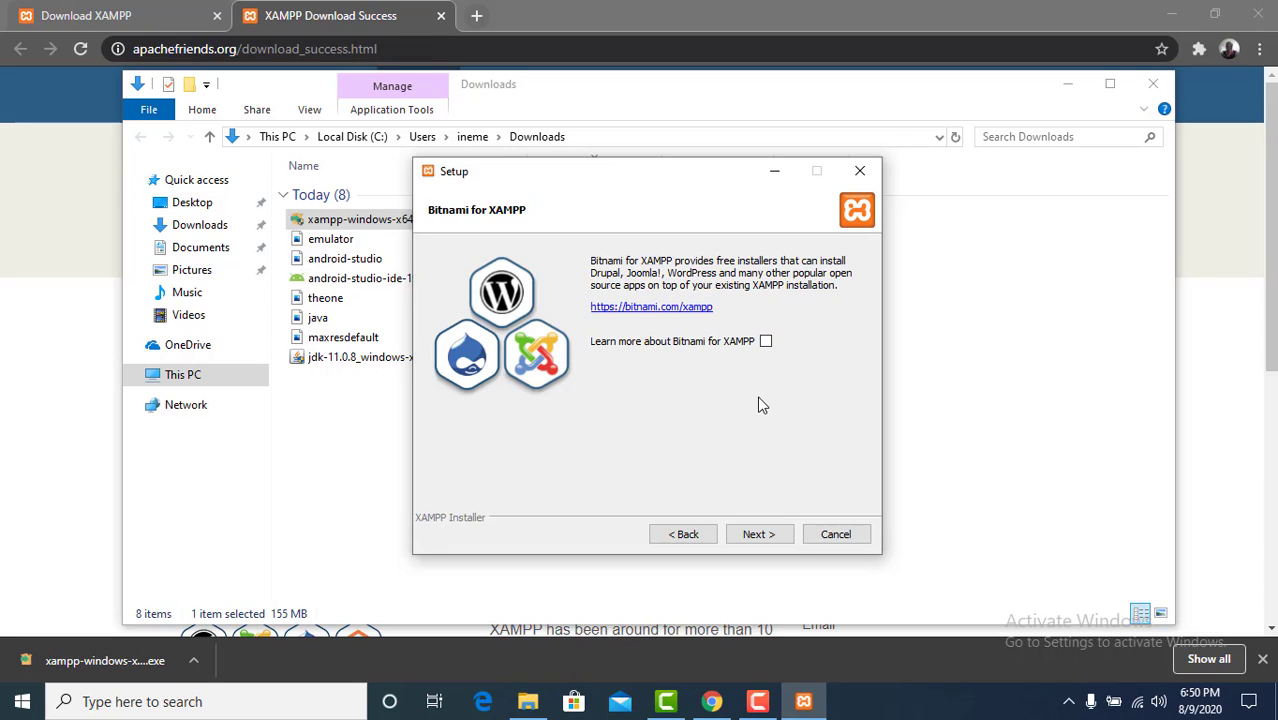
pyautogui.click(760, 535)
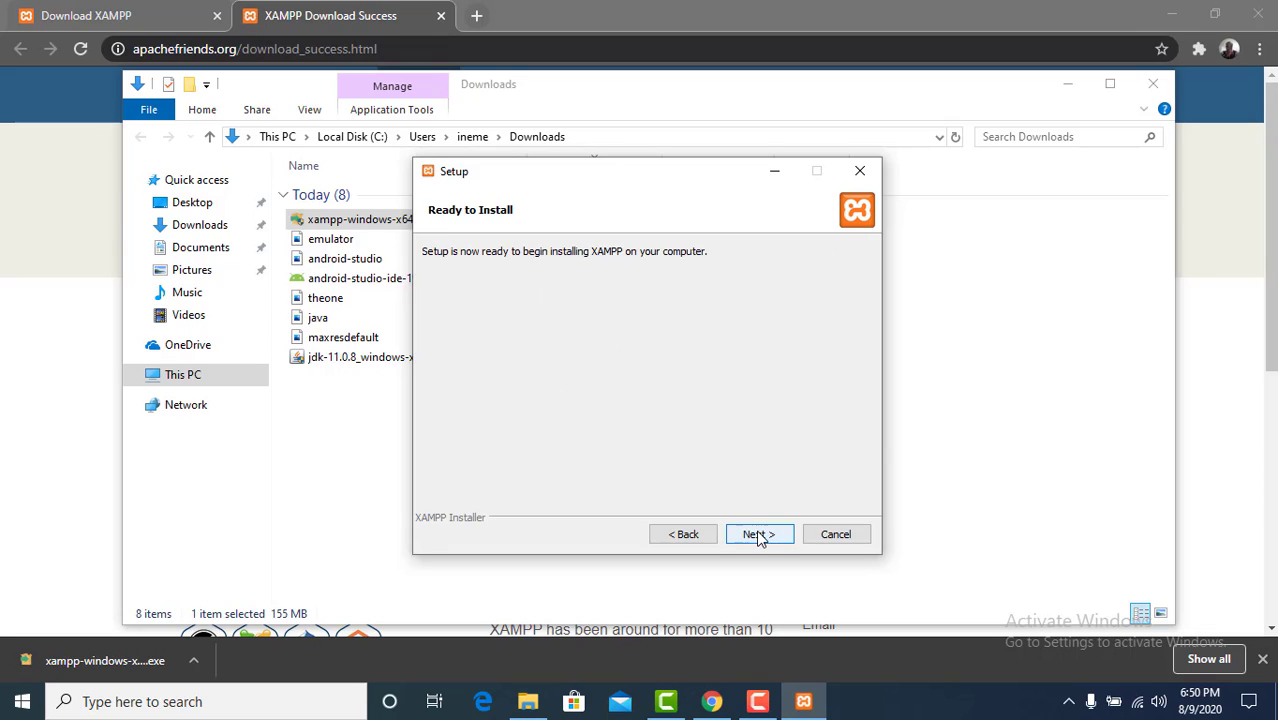
pyautogui.click(760, 535)
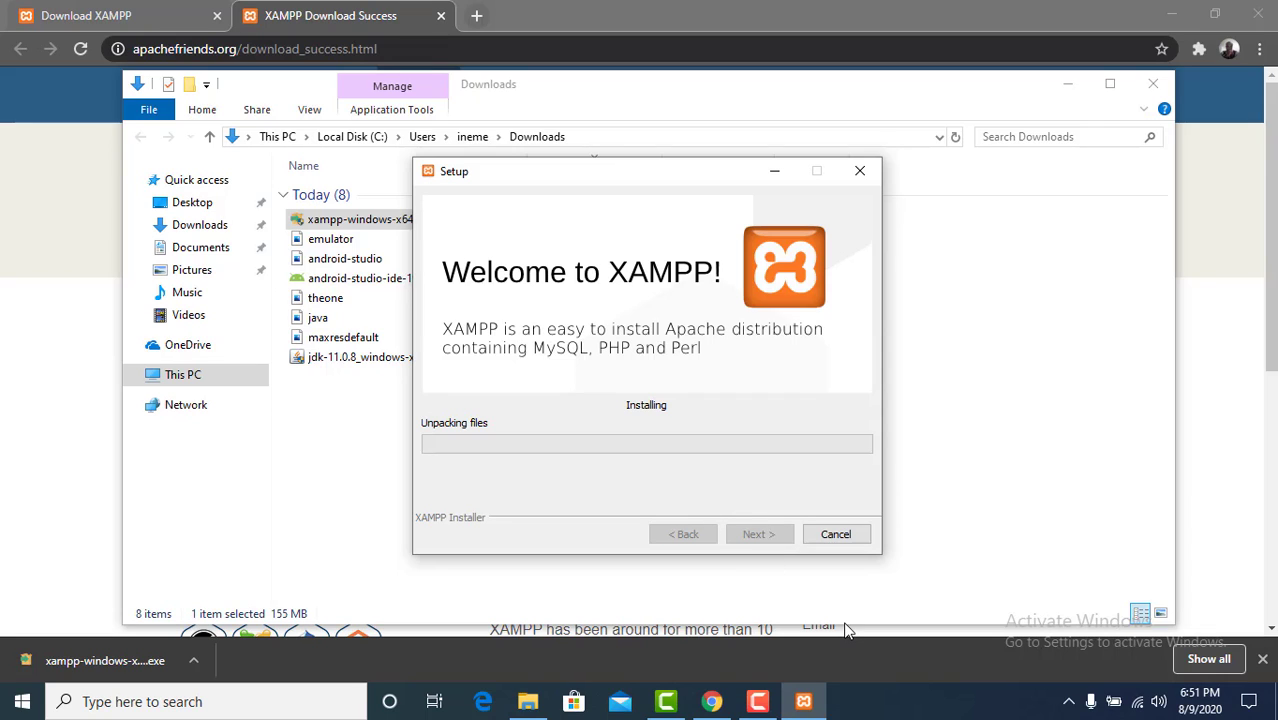
pyautogui.click(758, 699)
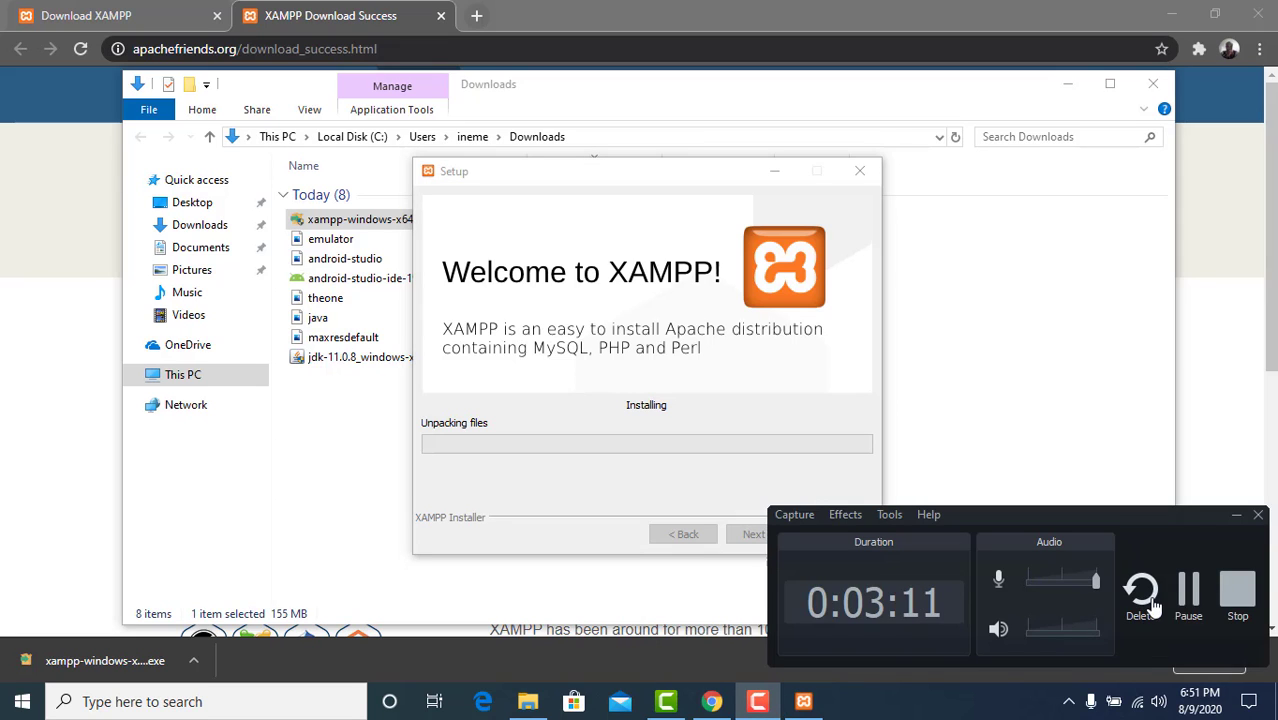
pyautogui.click(1188, 590)
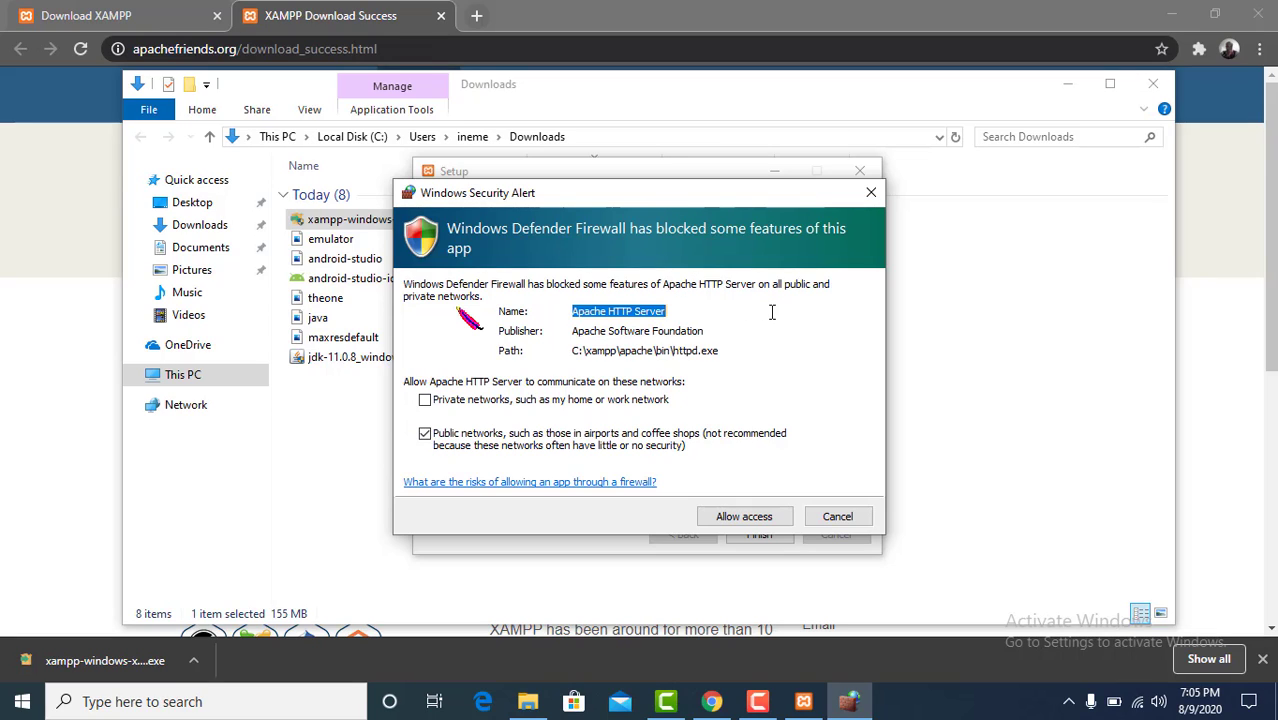
# Step: Allow Apache HTTP Server through the firewall on public networks and finish the setup without starting the Control Panel
pyautogui.click(763, 521)
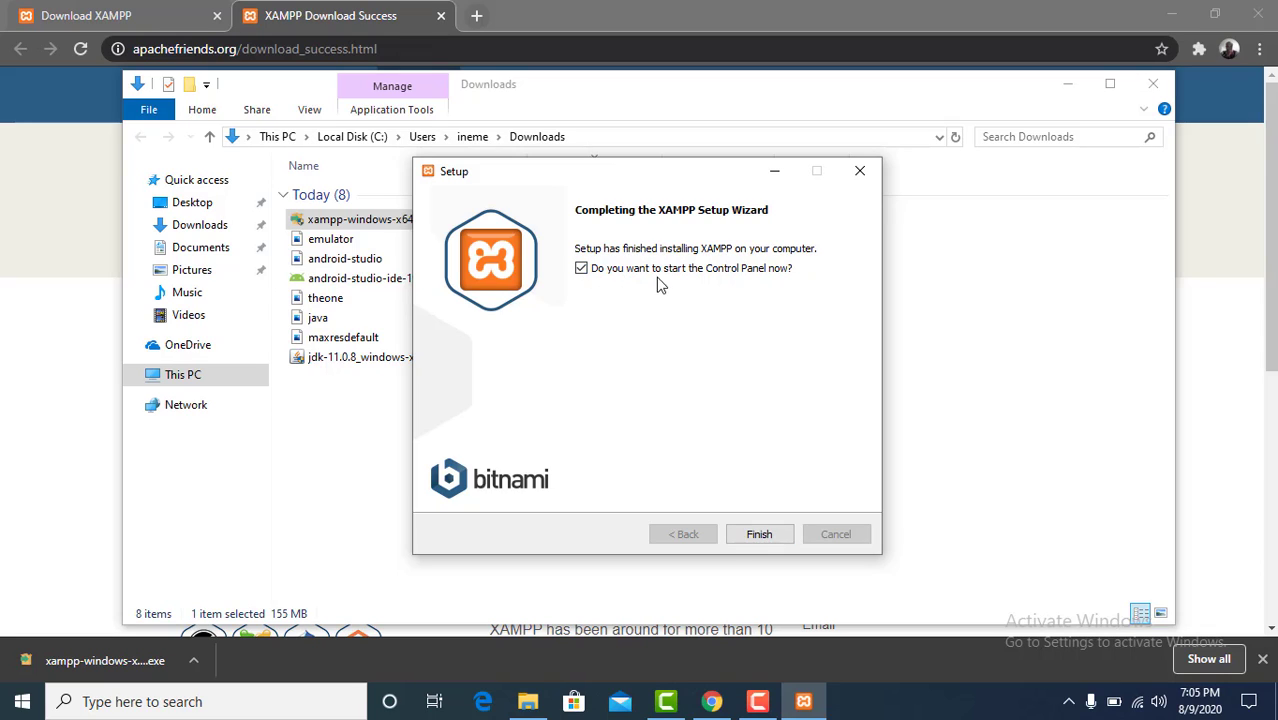
pyautogui.click(581, 269)
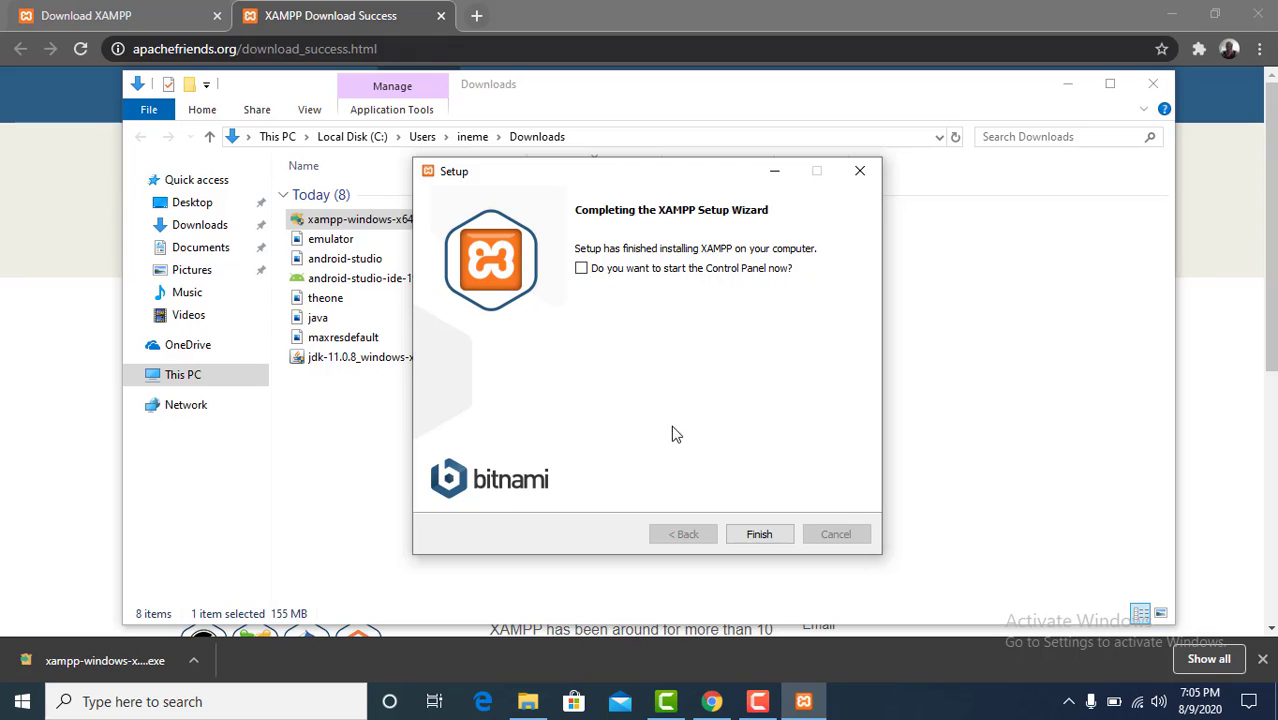
pyautogui.click(750, 535)
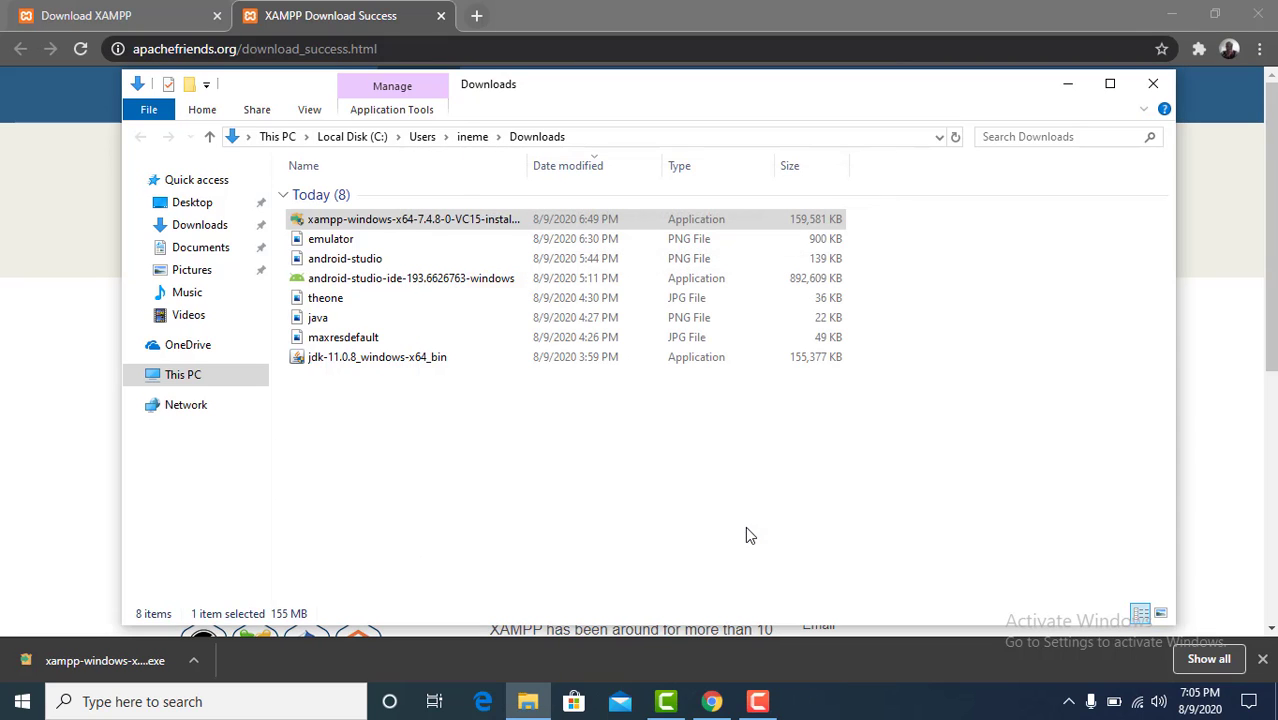
# Step: Open the xampp folder on Local Disk (C:) in File Explorer
pyautogui.click(239, 701)
pyautogui.click(527, 453)
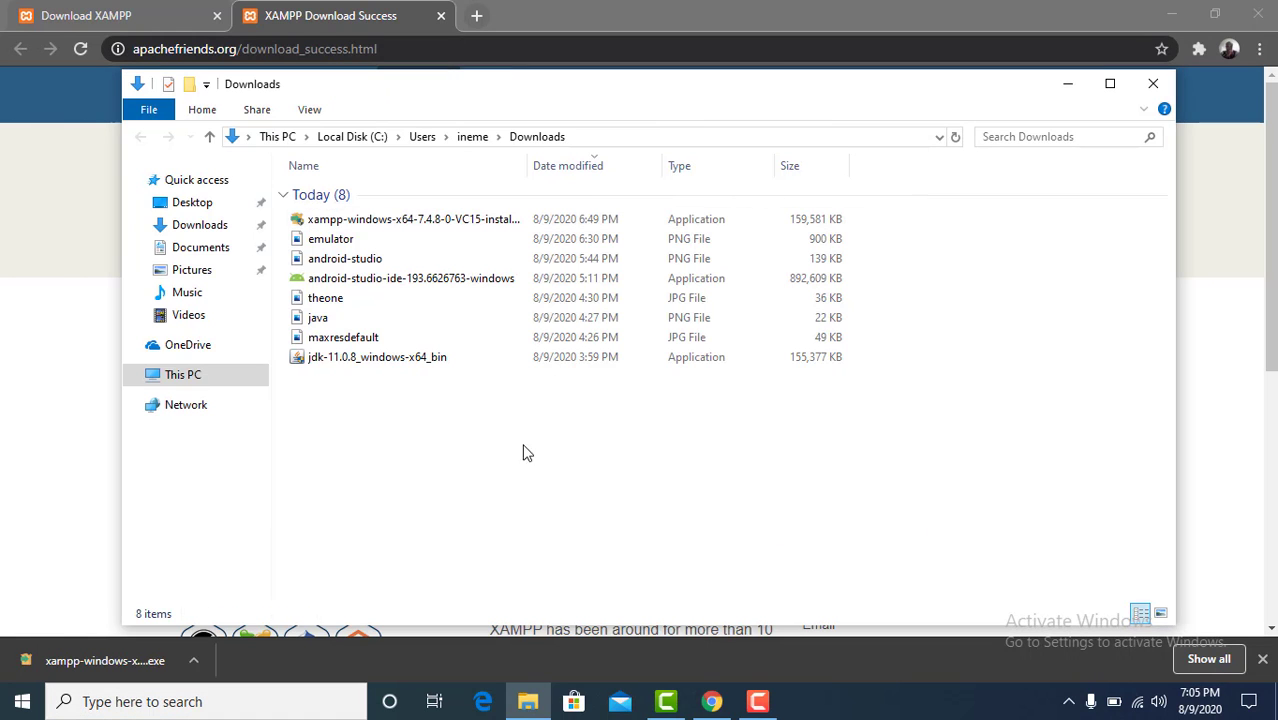
pyautogui.click(160, 375)
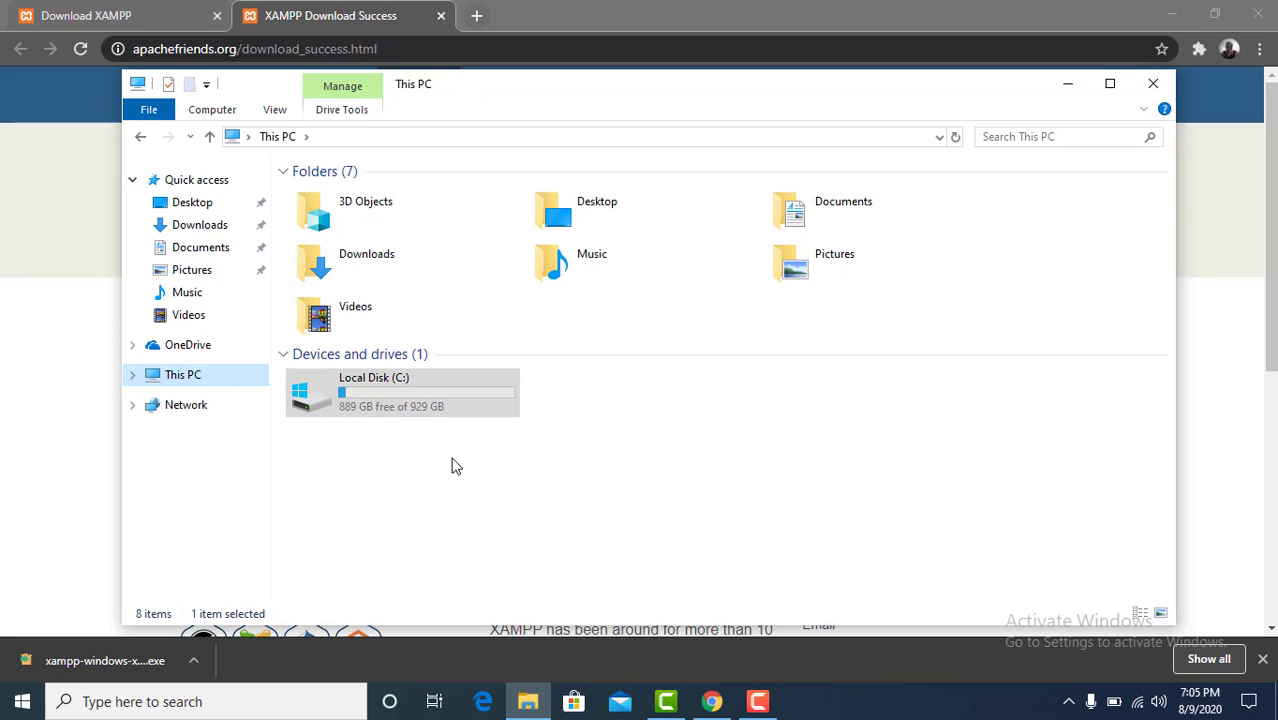
pyautogui.doubleClick(417, 417)
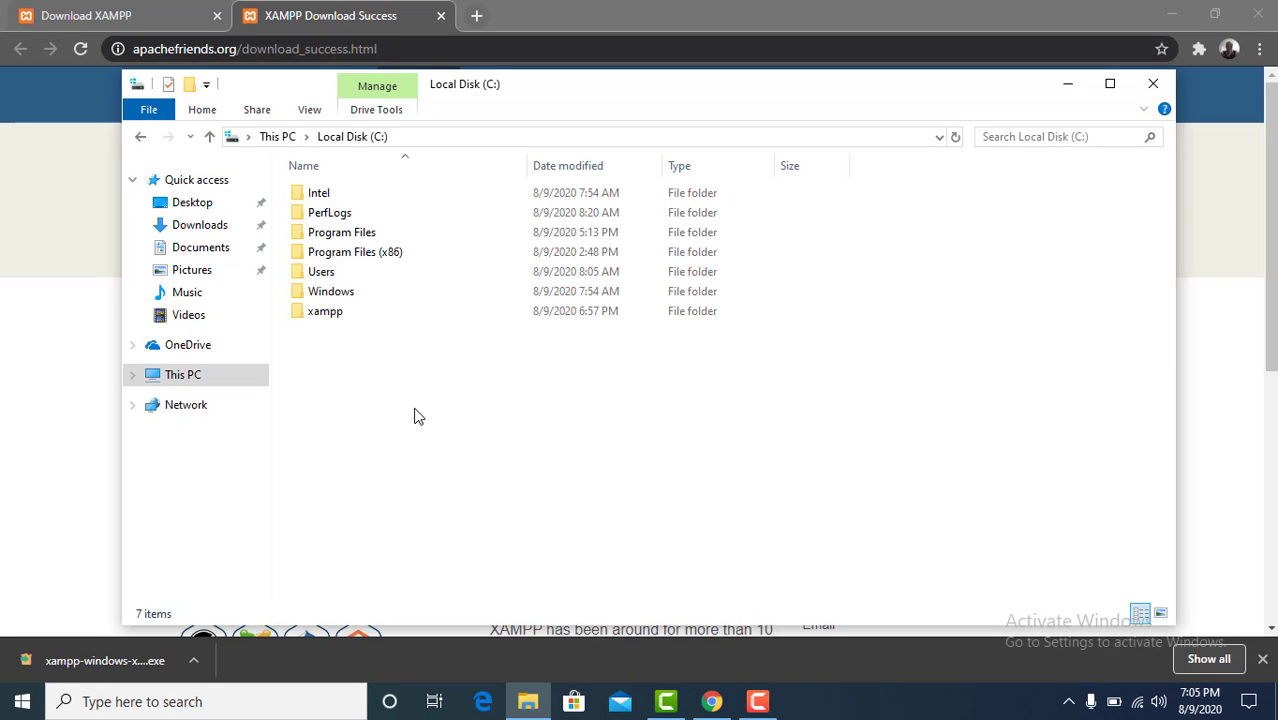
pyautogui.doubleClick(349, 313)
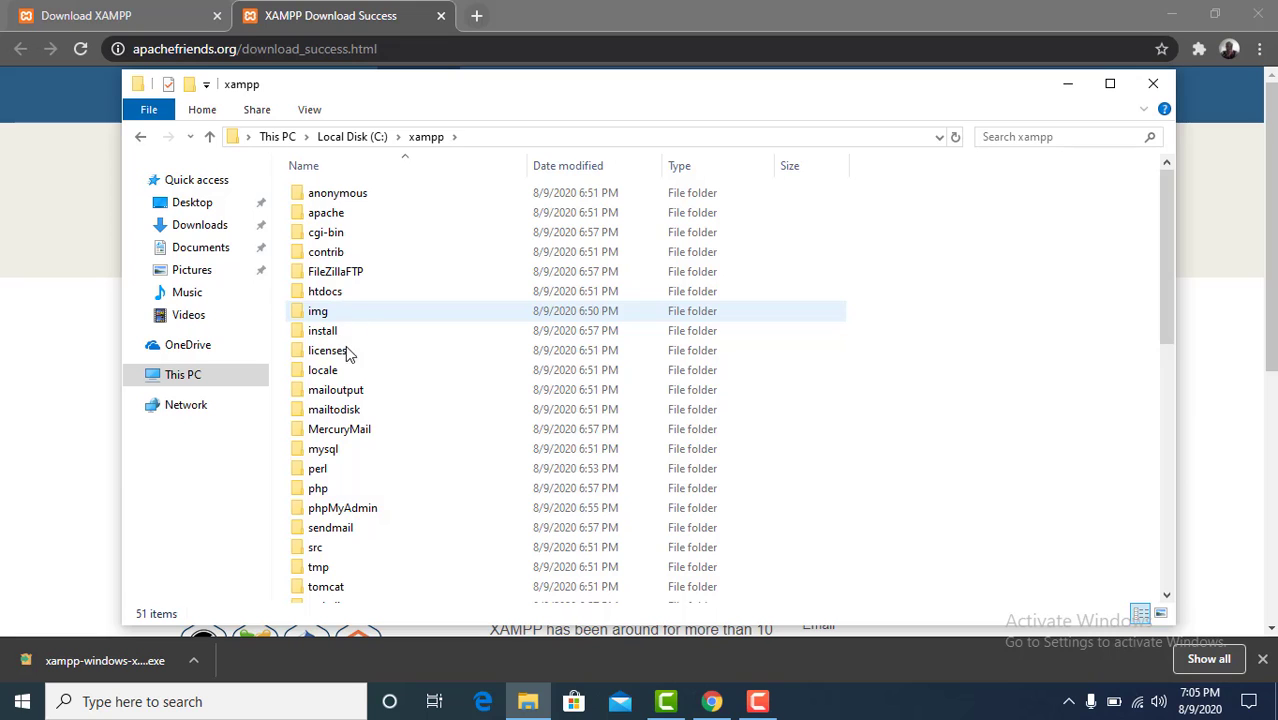
# Step: Find the xampp-control application in the xampp folder and run it as administrator
pyautogui.click(362, 528)
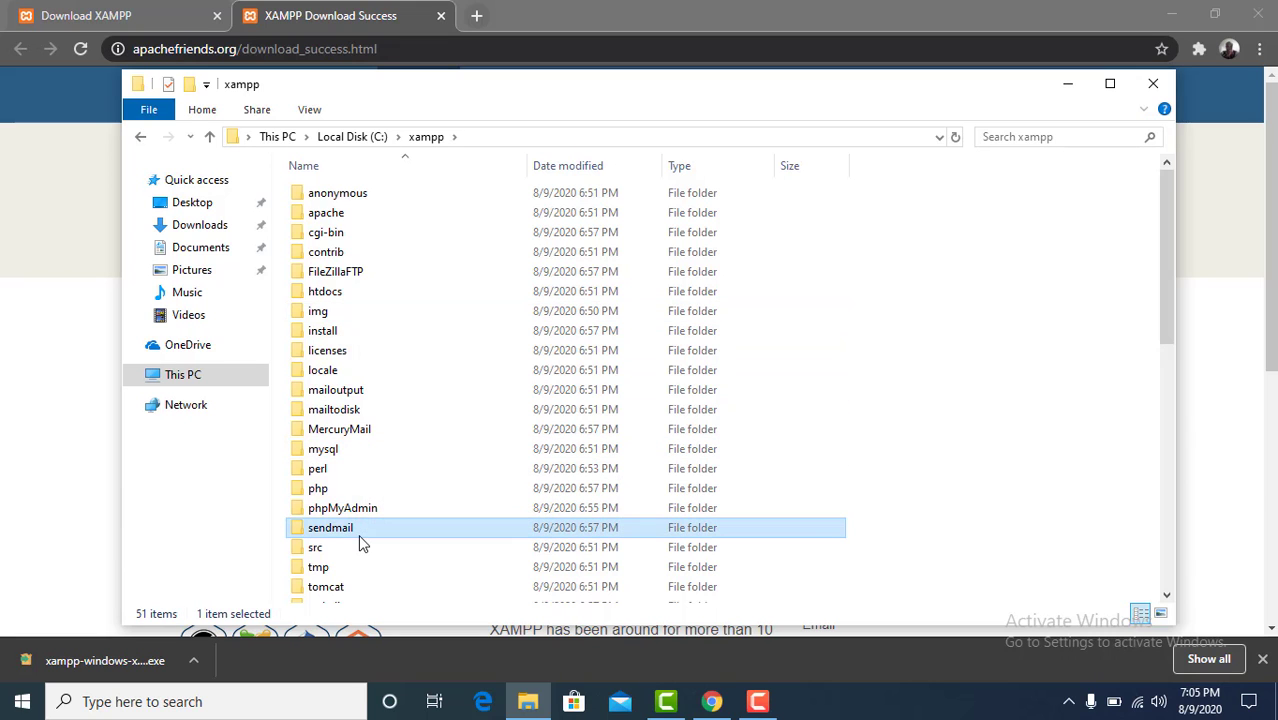
pyautogui.press('Down')
pyautogui.press('Down')
pyautogui.press('Down')
pyautogui.press('Down')
pyautogui.press('Down')
pyautogui.press('Down')
pyautogui.press('Down')
pyautogui.press('Down')
pyautogui.press('Down')
pyautogui.press('Down')
pyautogui.press('Down')
pyautogui.press('Down')
pyautogui.press('Down')
pyautogui.press('Down')
pyautogui.press('Down')
pyautogui.press('Down')
pyautogui.press('Down')
pyautogui.press('Down')
pyautogui.press('Down')
pyautogui.press('Down')
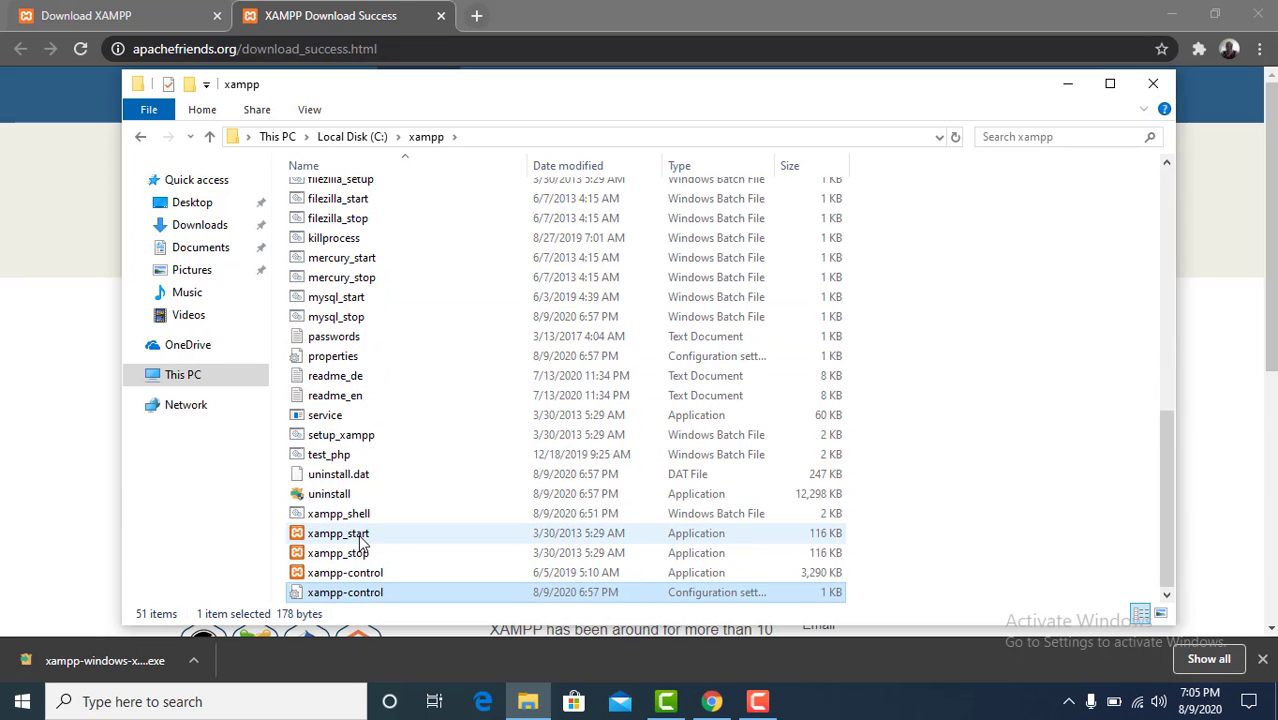
pyautogui.click(388, 576)
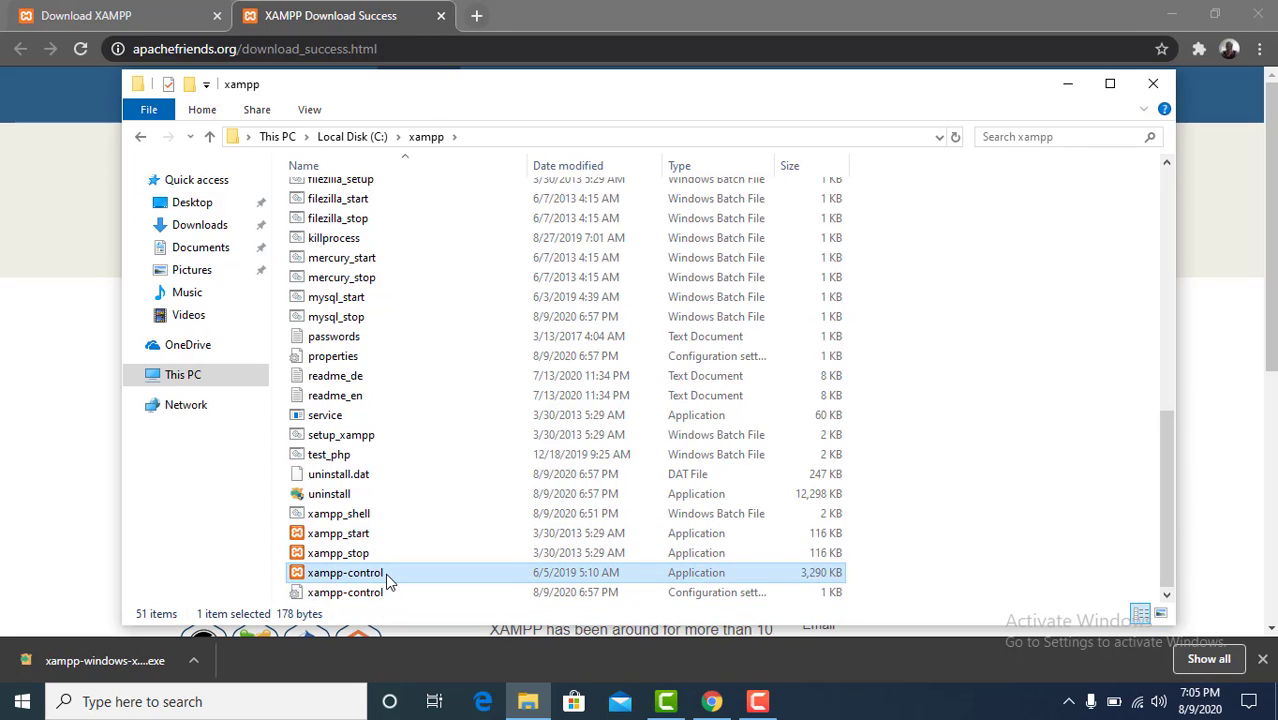
pyautogui.rightClick(388, 580)
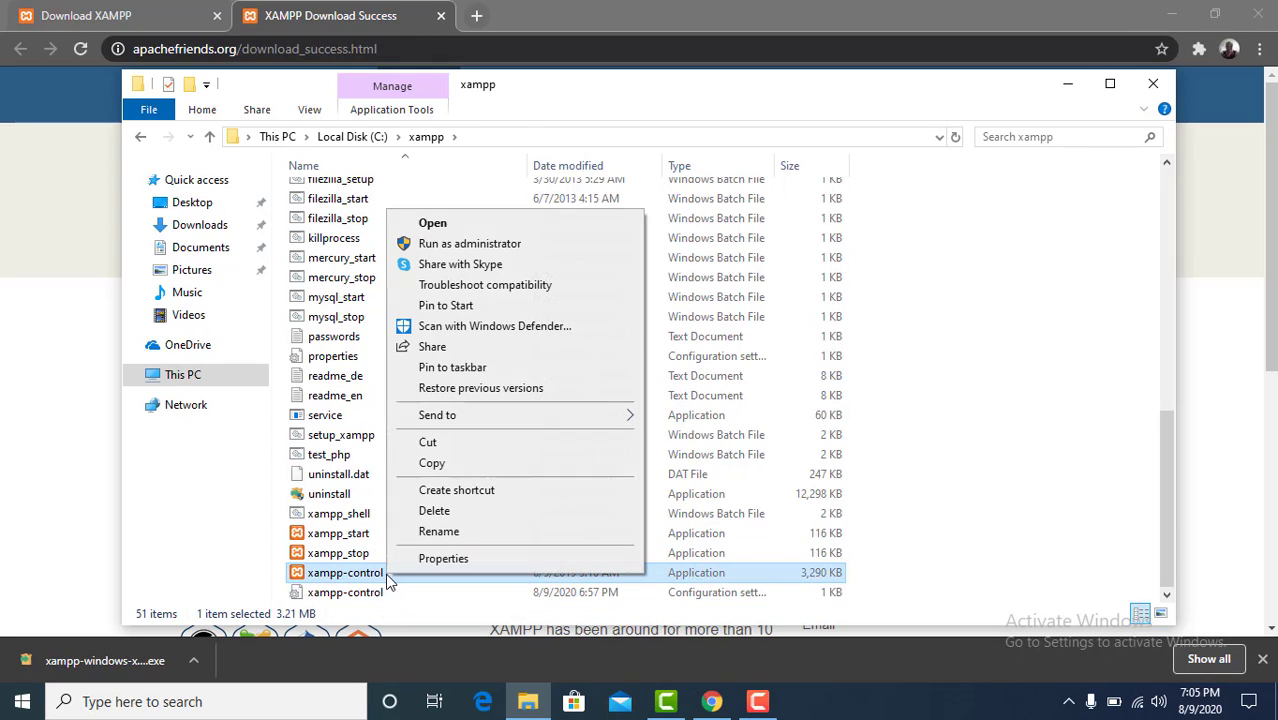
pyautogui.click(476, 244)
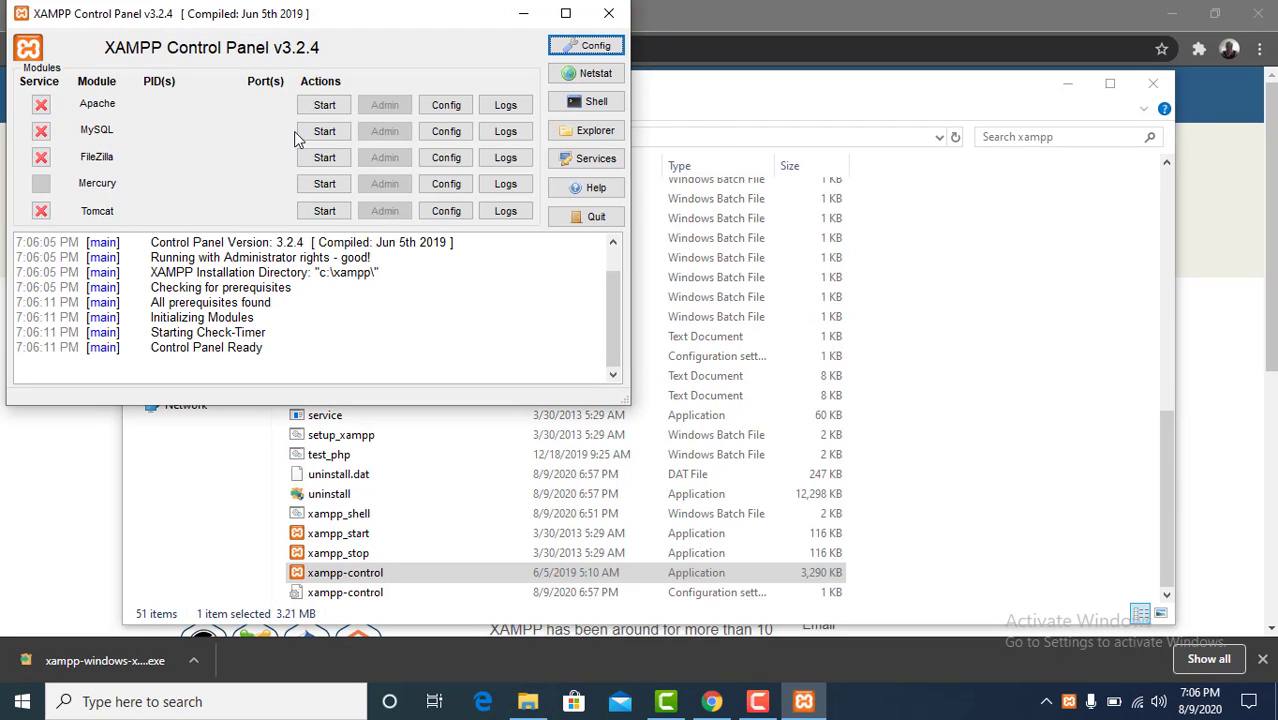
# Step: Install the Apache and MySQL modules as Windows services and try to install the Tomcat service as well
pyautogui.click(41, 106)
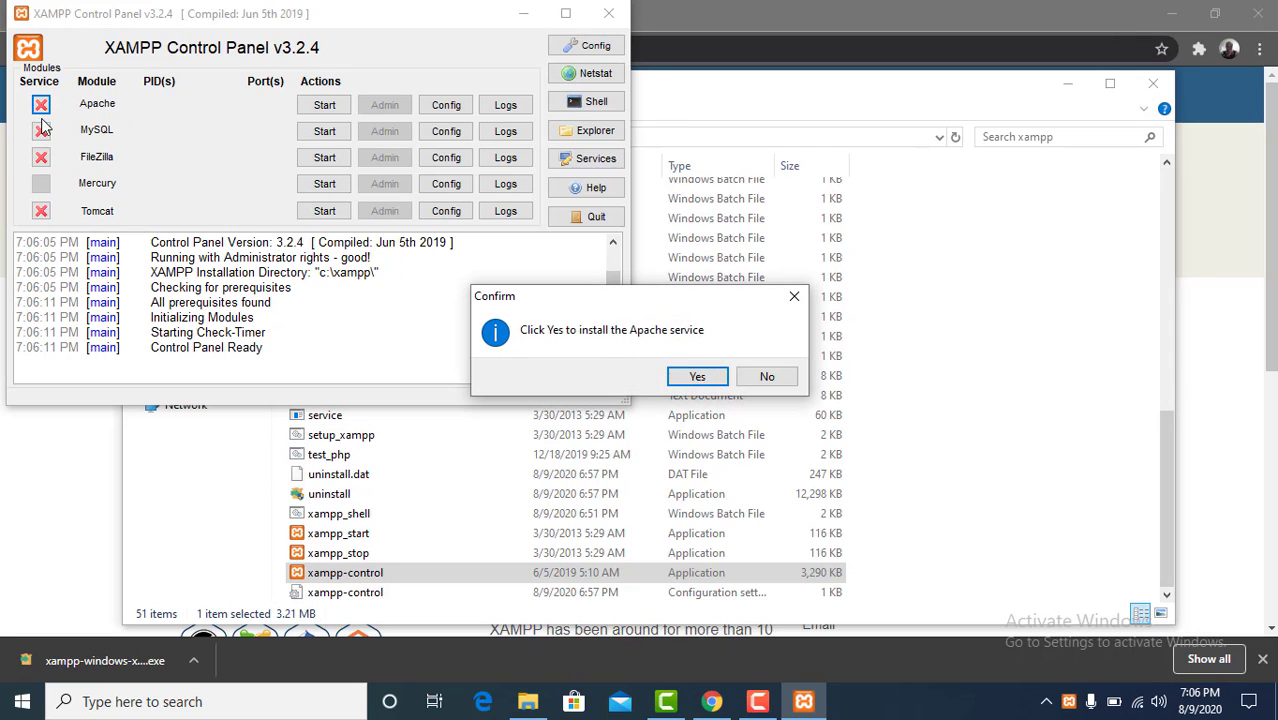
pyautogui.click(697, 377)
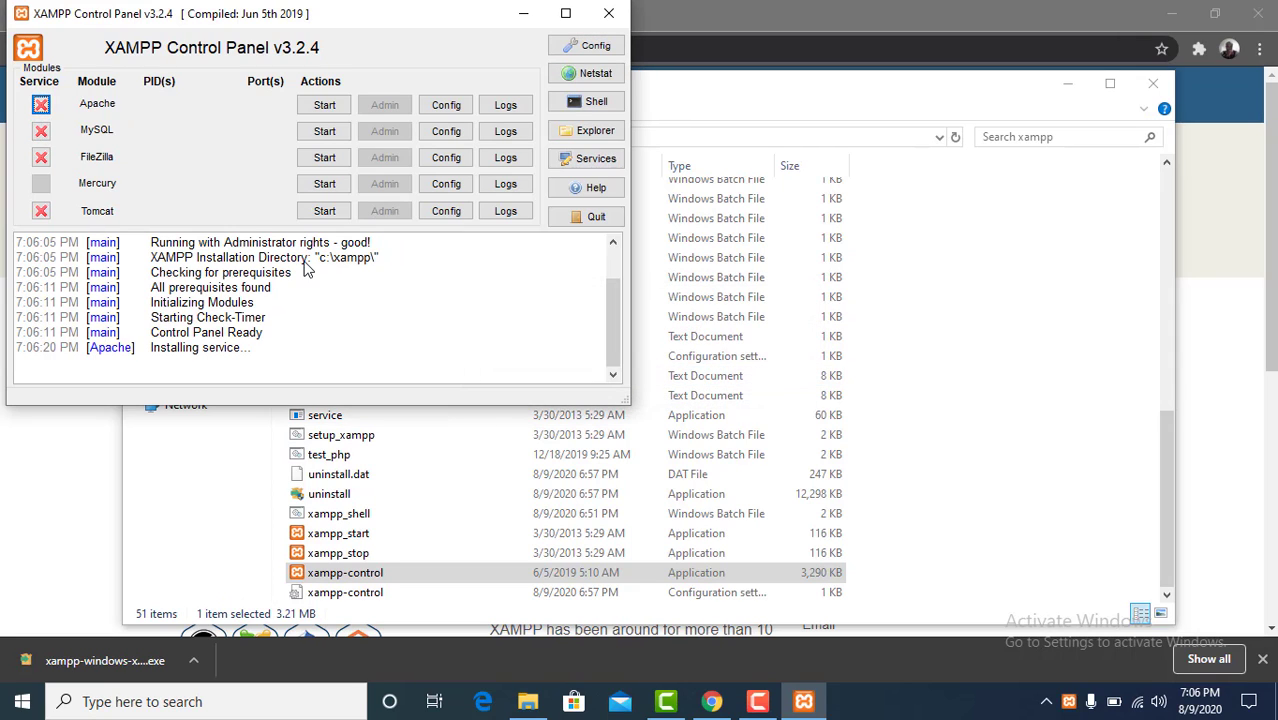
pyautogui.click(40, 136)
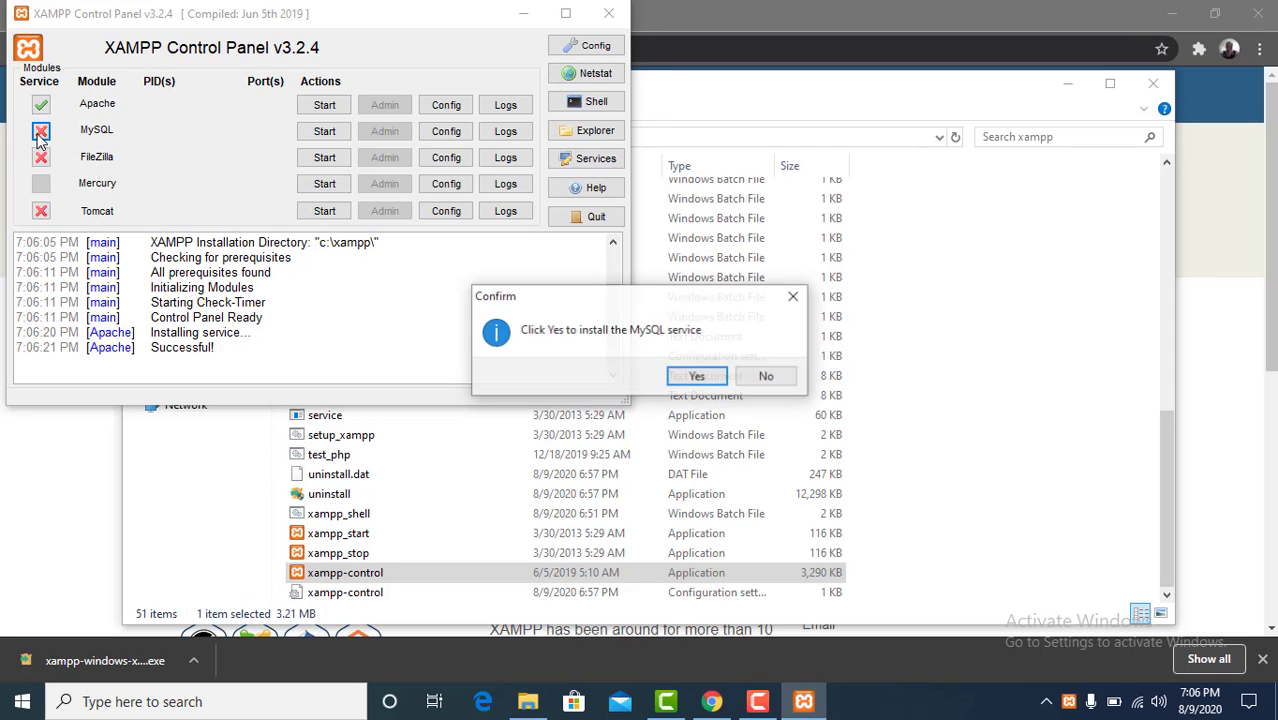
pyautogui.click(697, 377)
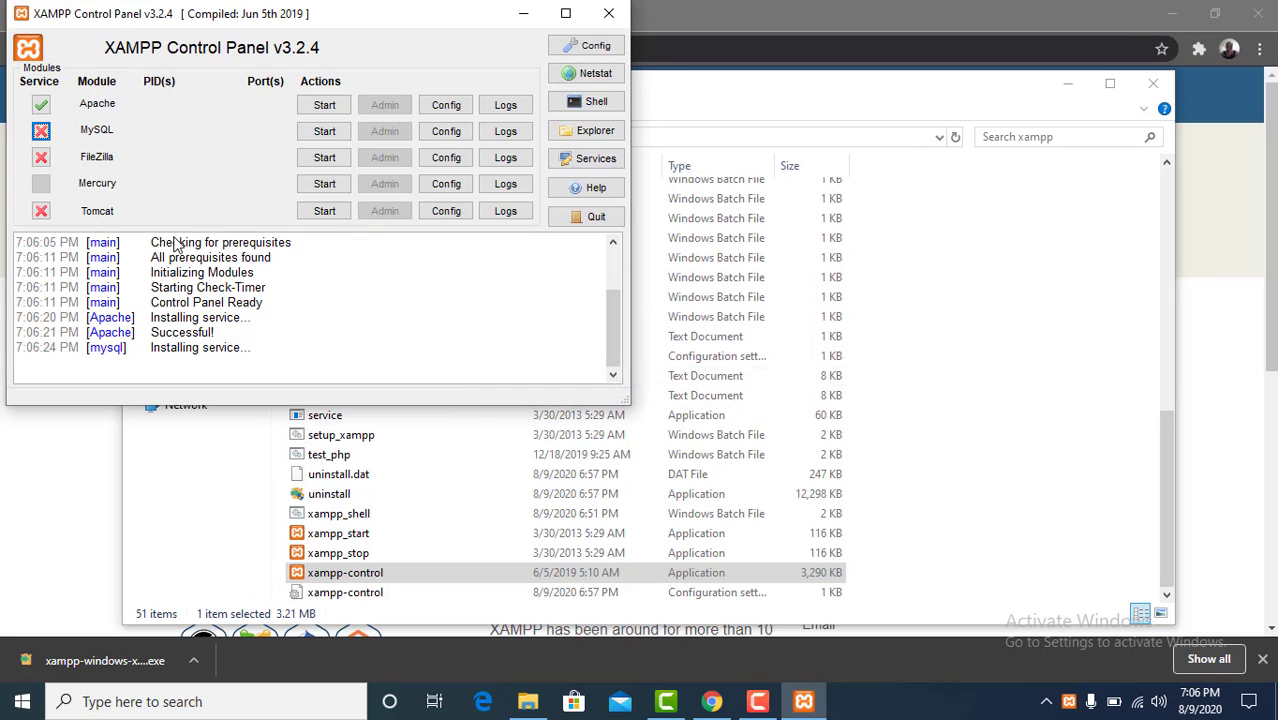
pyautogui.click(40, 213)
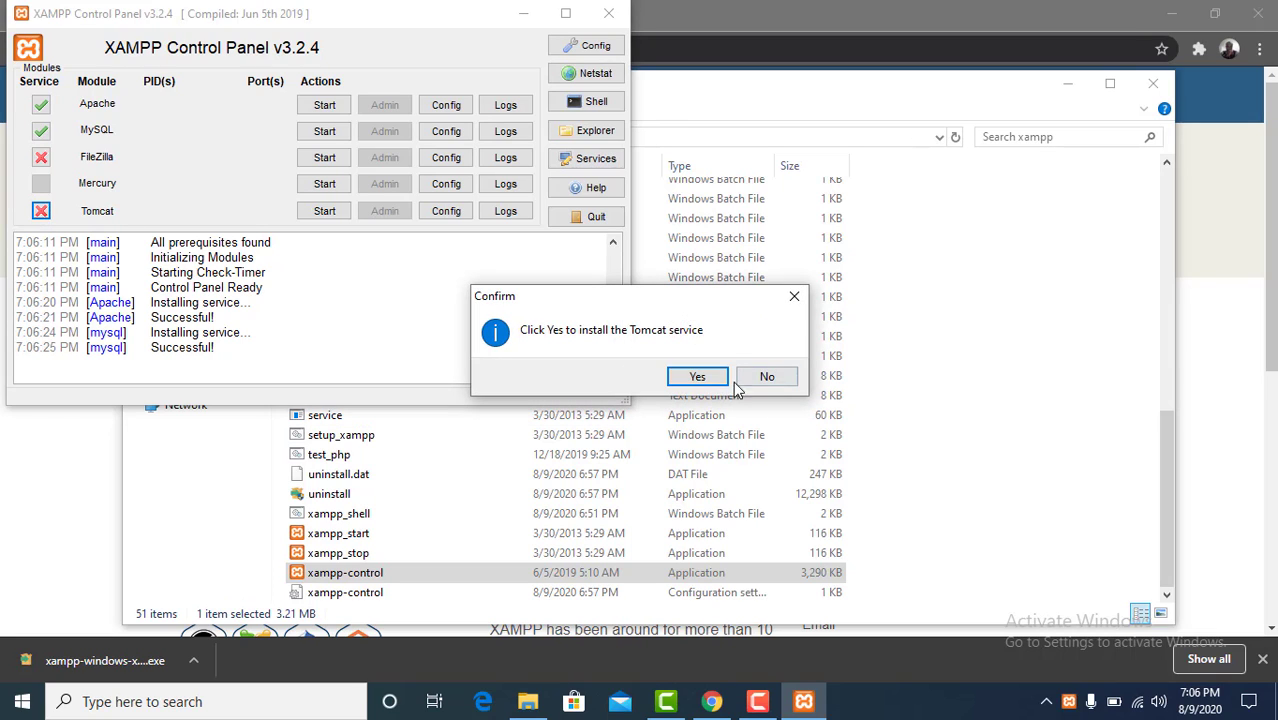
pyautogui.click(697, 378)
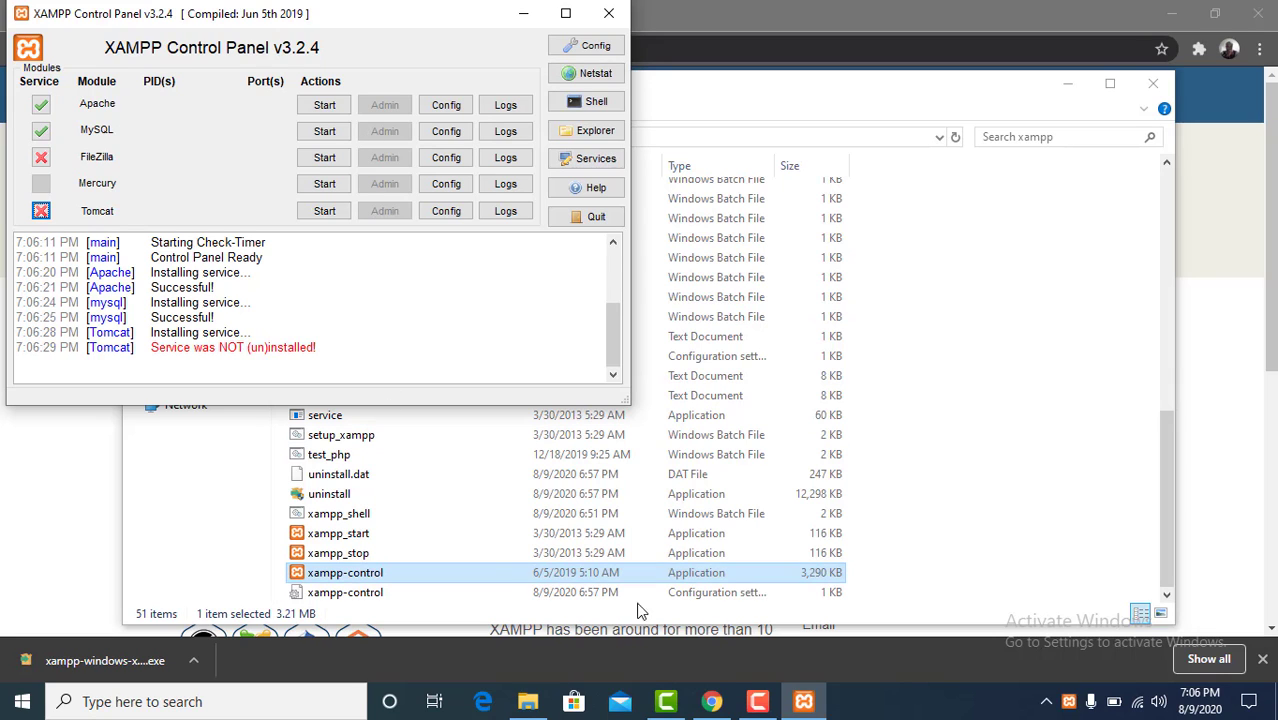
# Step: Switch to Chrome, load localhost in place of the XAMPP download page, and reload it
pyautogui.click(720, 707)
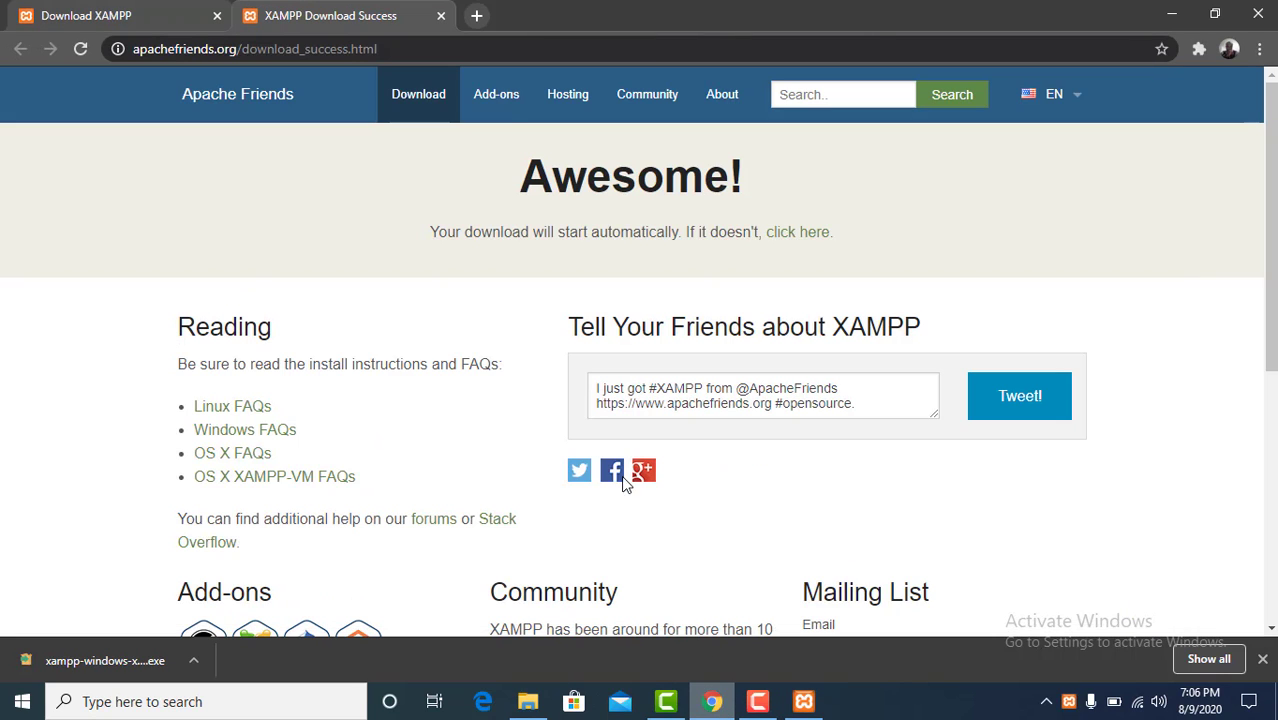
pyautogui.click(437, 49)
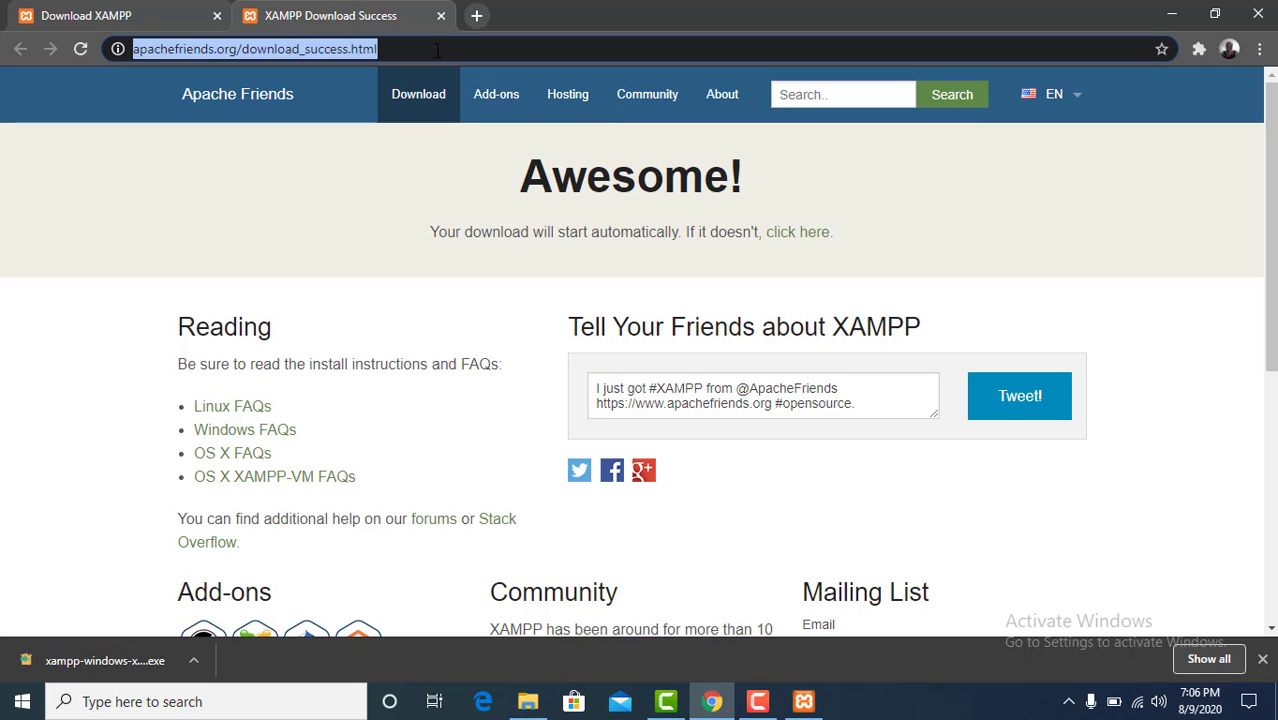
pyautogui.press('BackSpace')
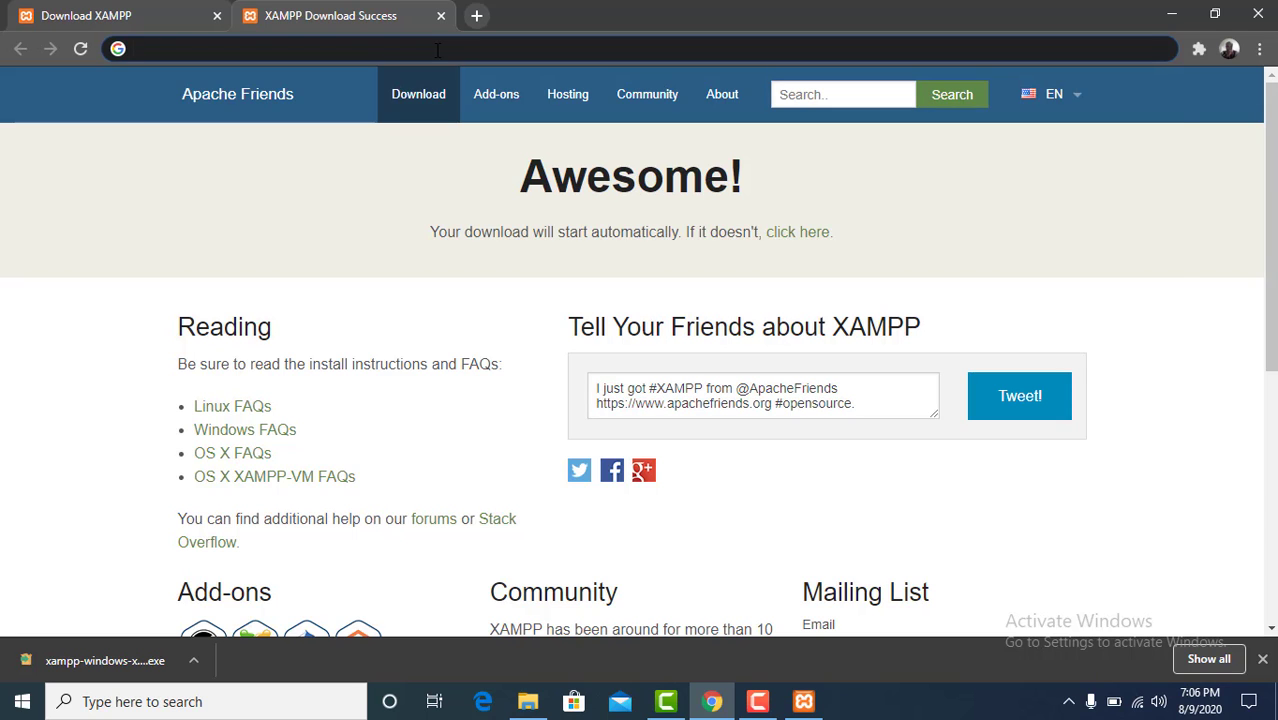
pyautogui.write('lov')
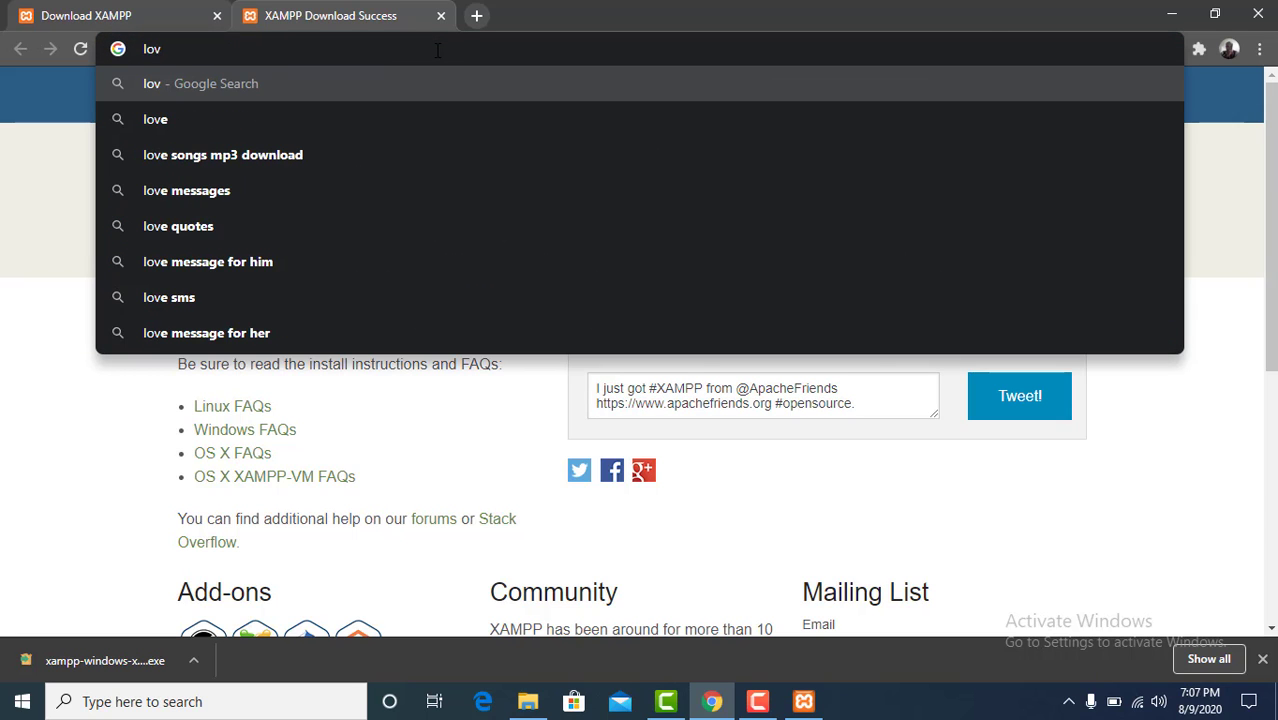
pyautogui.press('BackSpace')
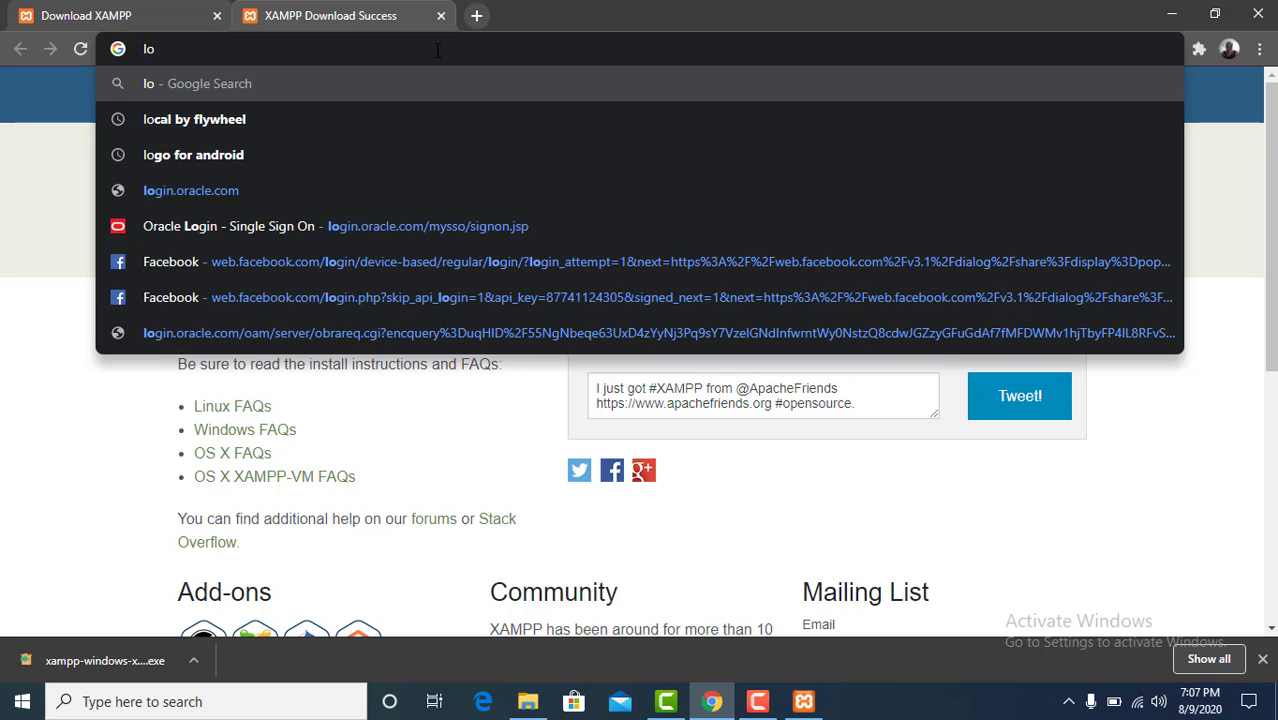
pyautogui.write('calhost:3000')
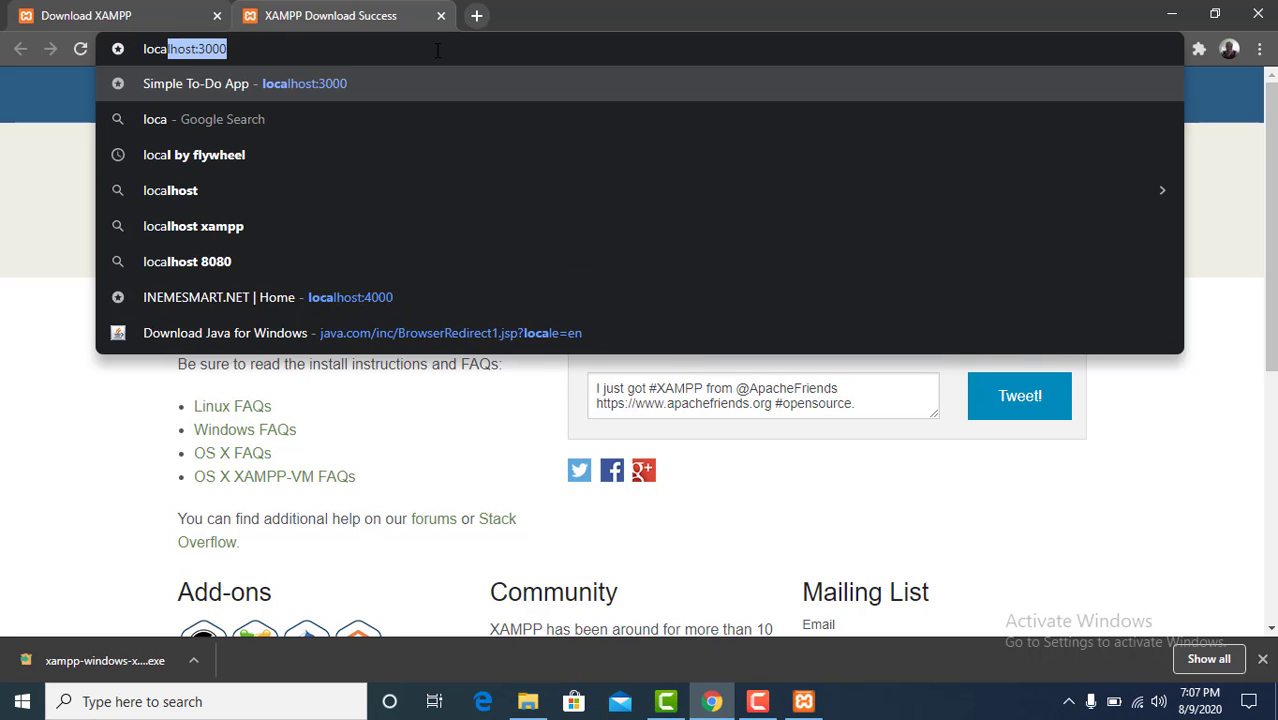
pyautogui.press('Right')
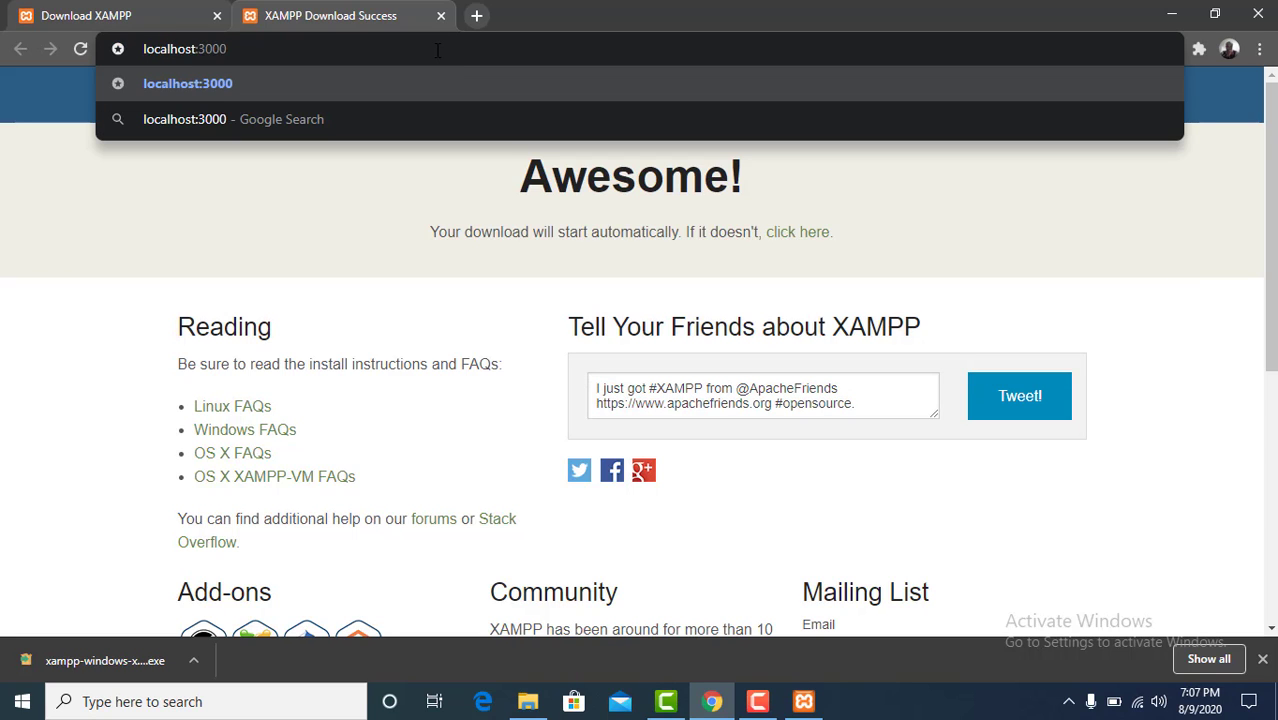
pyautogui.press('BackSpace')
pyautogui.press('BackSpace')
pyautogui.press('BackSpace')
pyautogui.press('BackSpace')
pyautogui.press('BackSpace')
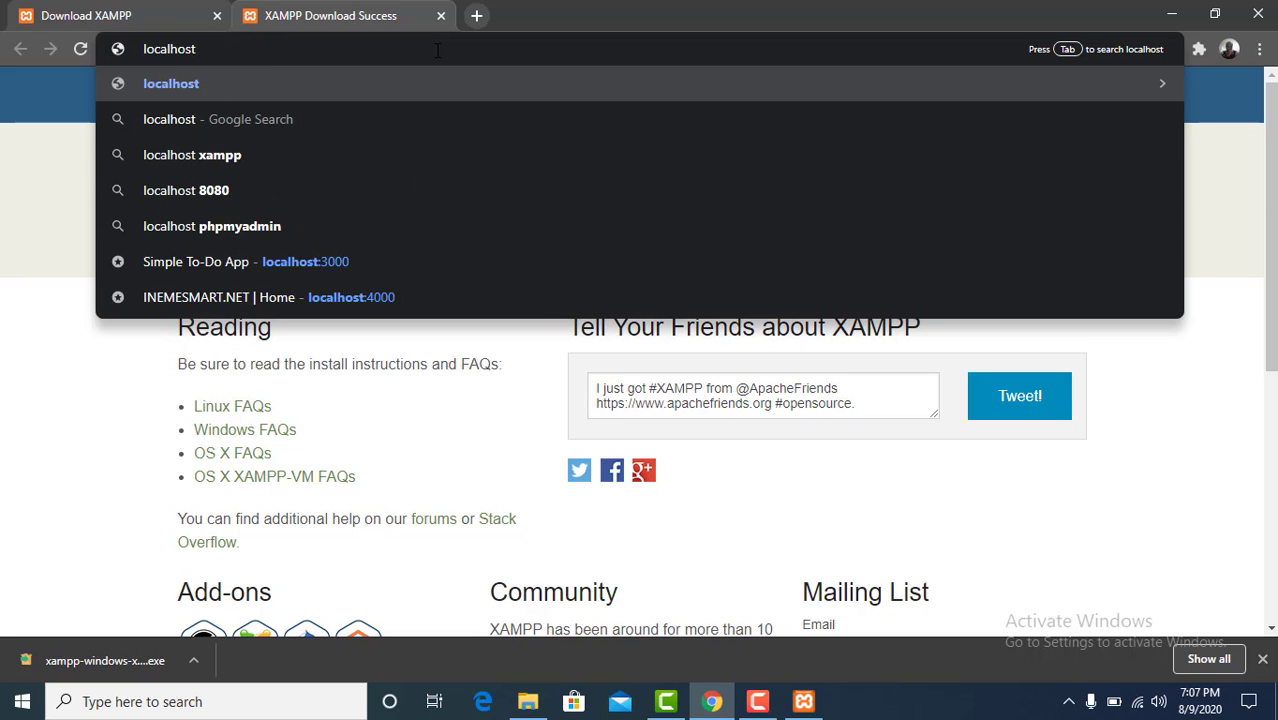
pyautogui.press('Return')
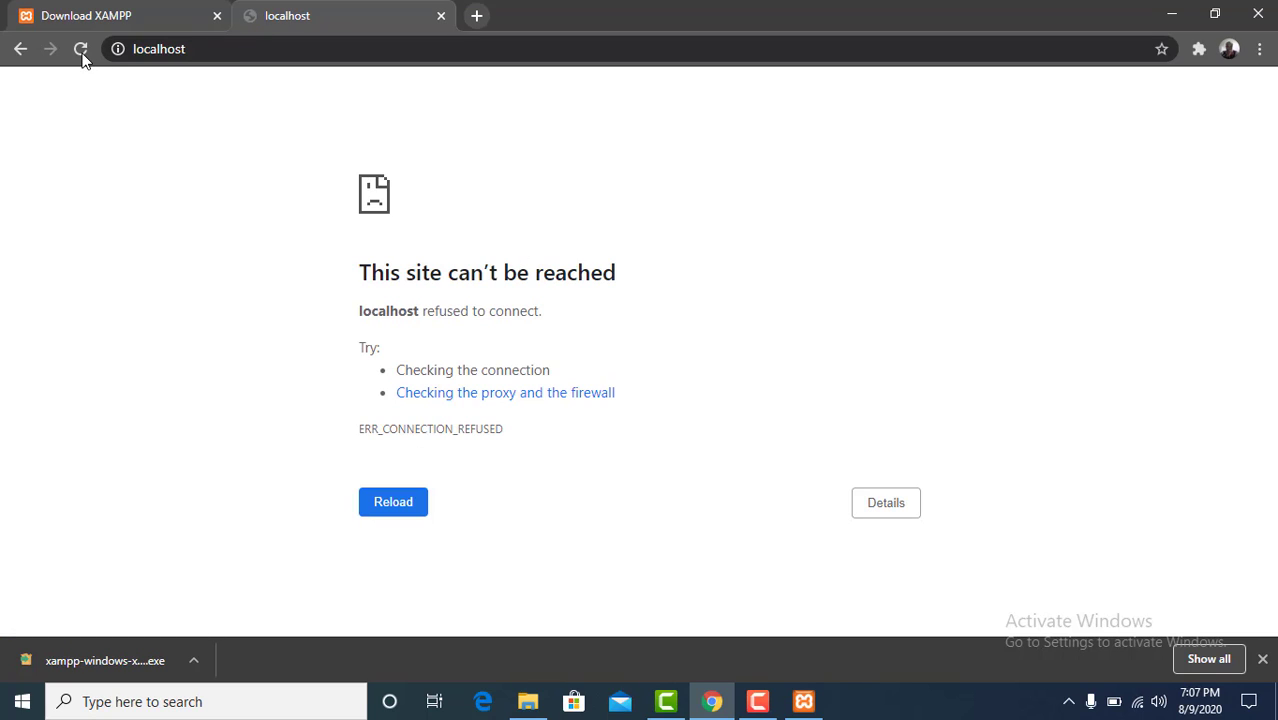
pyautogui.click(81, 50)
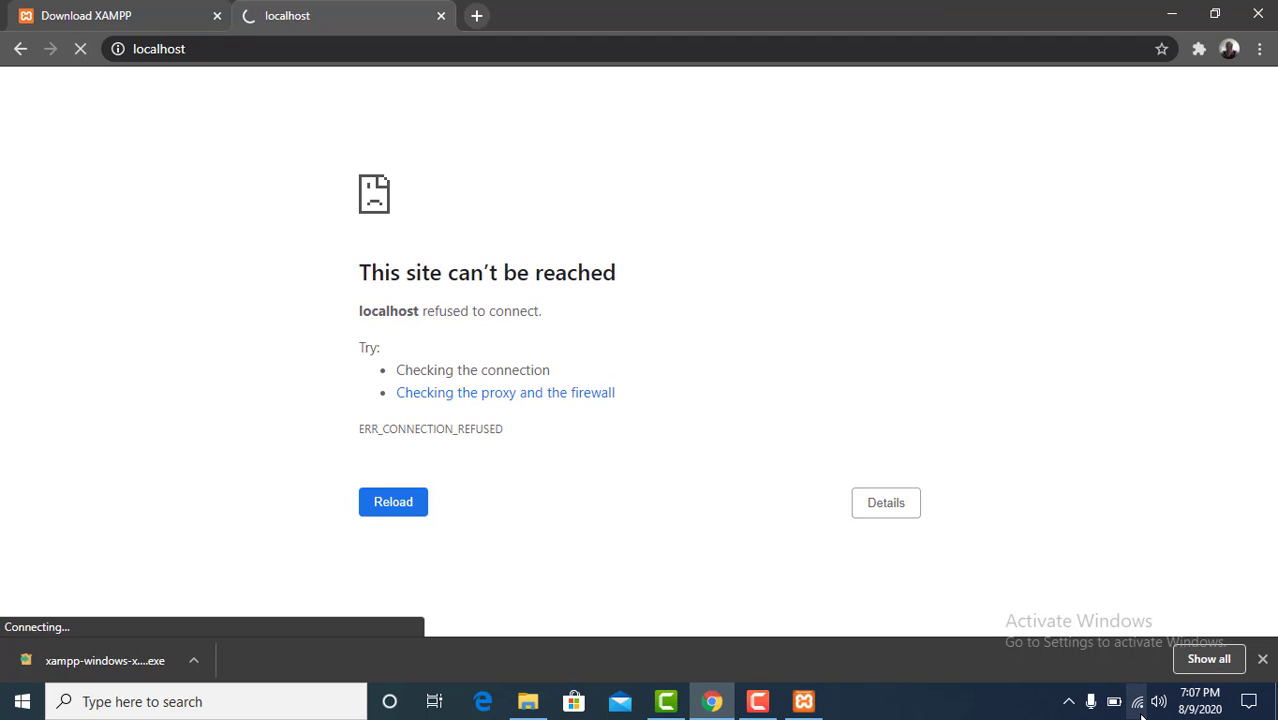
# Step: Start the Apache module in the XAMPP Control Panel and reload the localhost page in Chrome
pyautogui.click(810, 697)
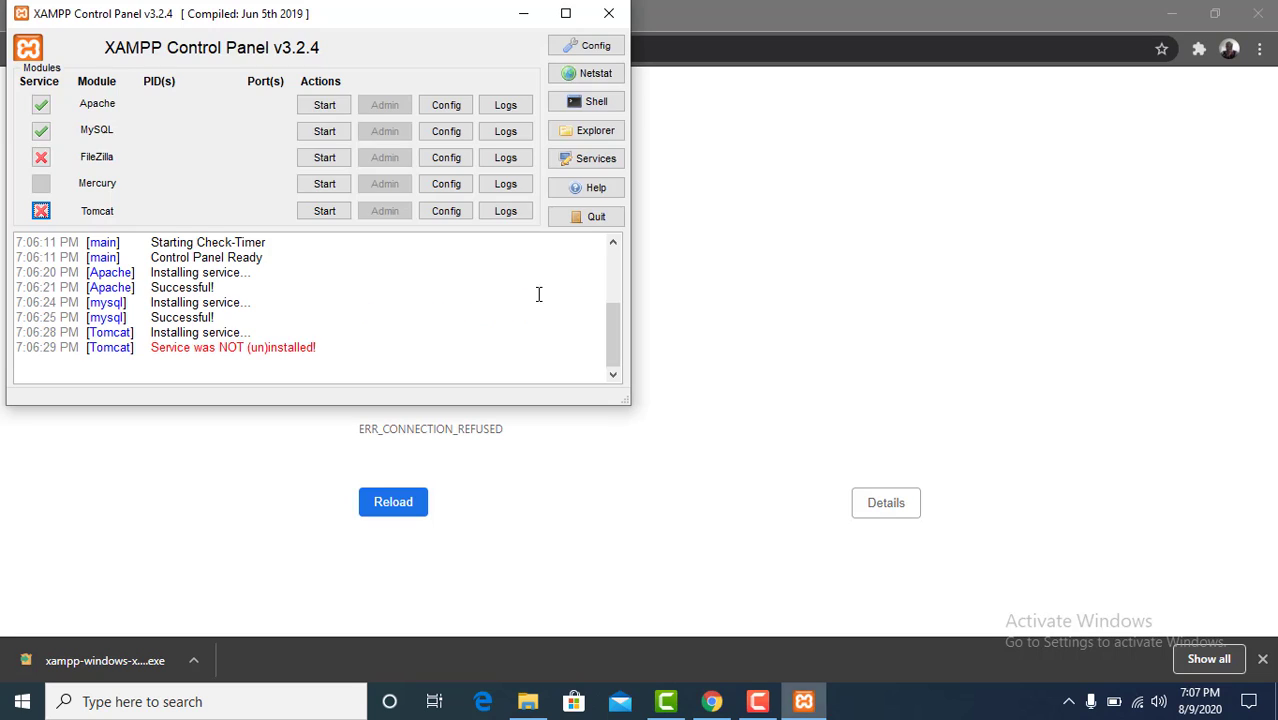
pyautogui.click(332, 108)
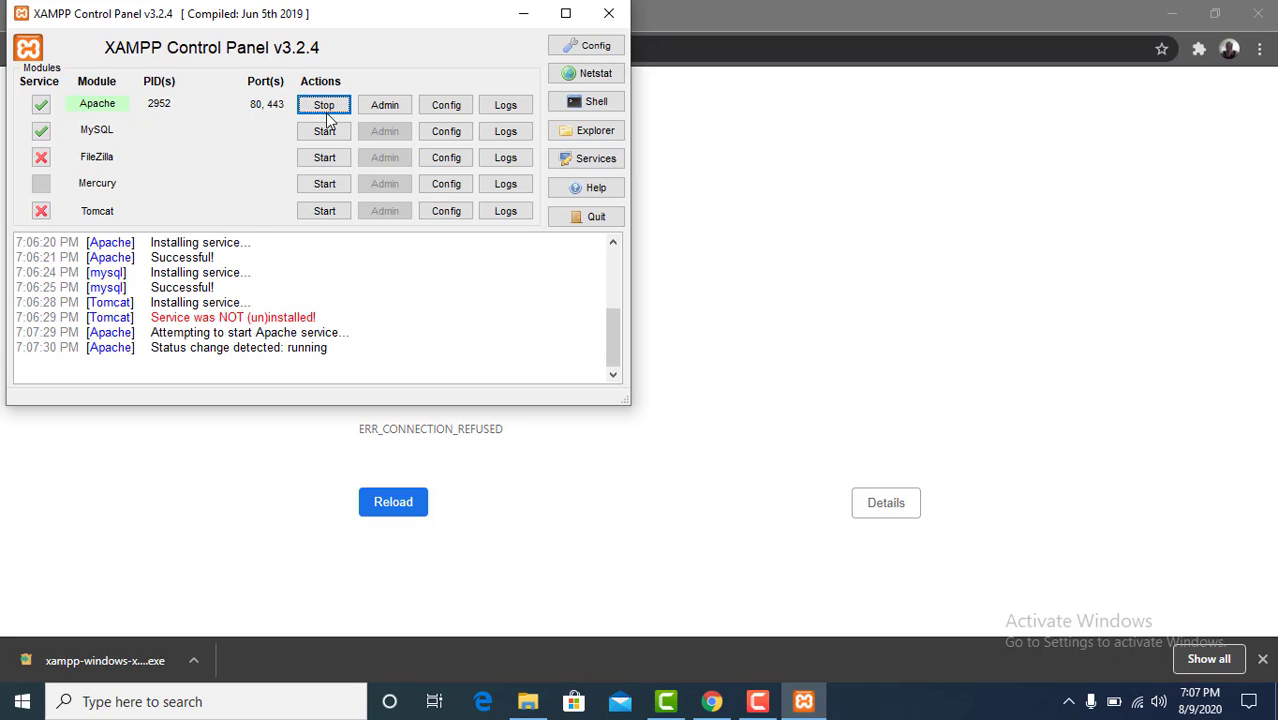
pyautogui.click(803, 326)
pyautogui.click(411, 511)
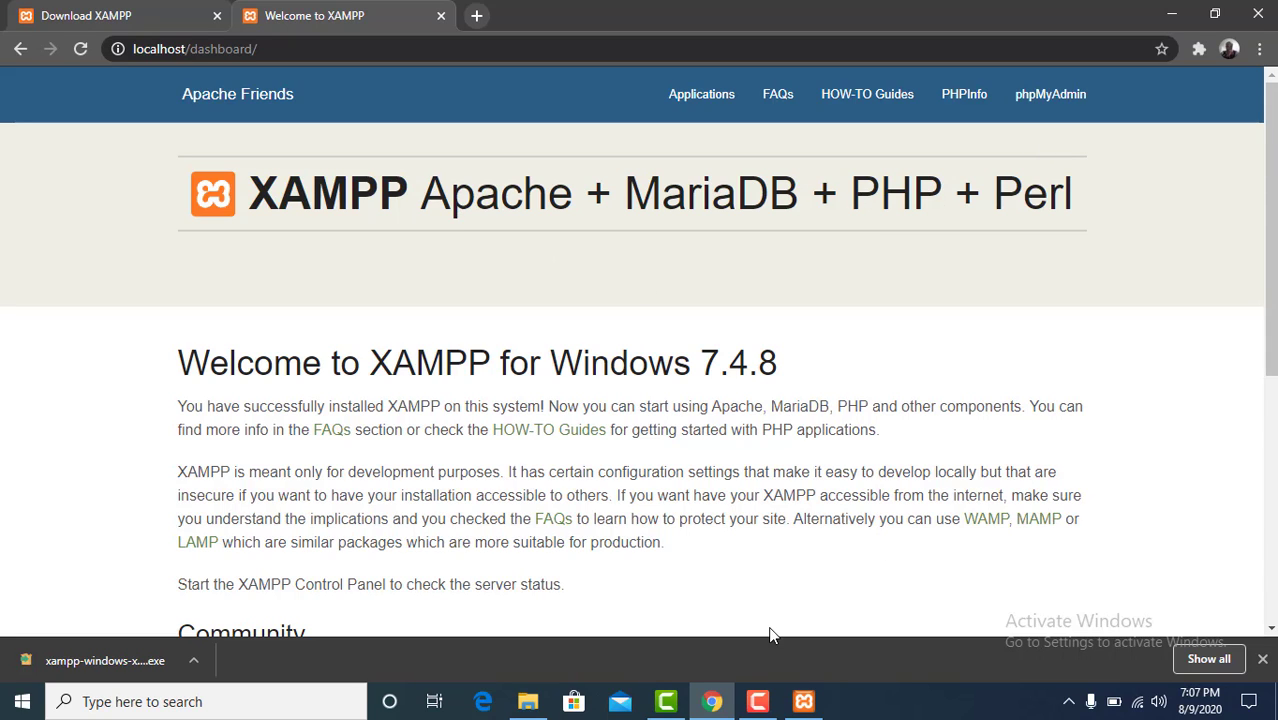
# Step: Start the MySQL module in the XAMPP Control Panel and review the log from its first entries
pyautogui.click(803, 701)
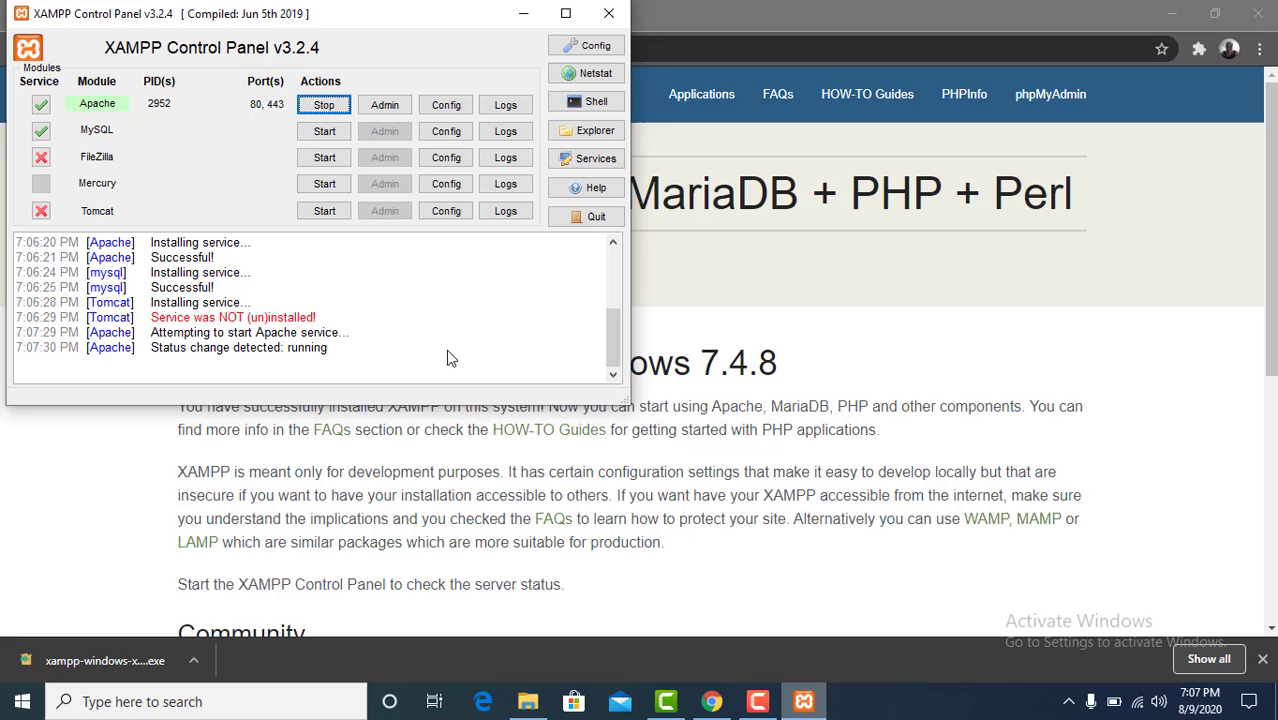
pyautogui.click(325, 132)
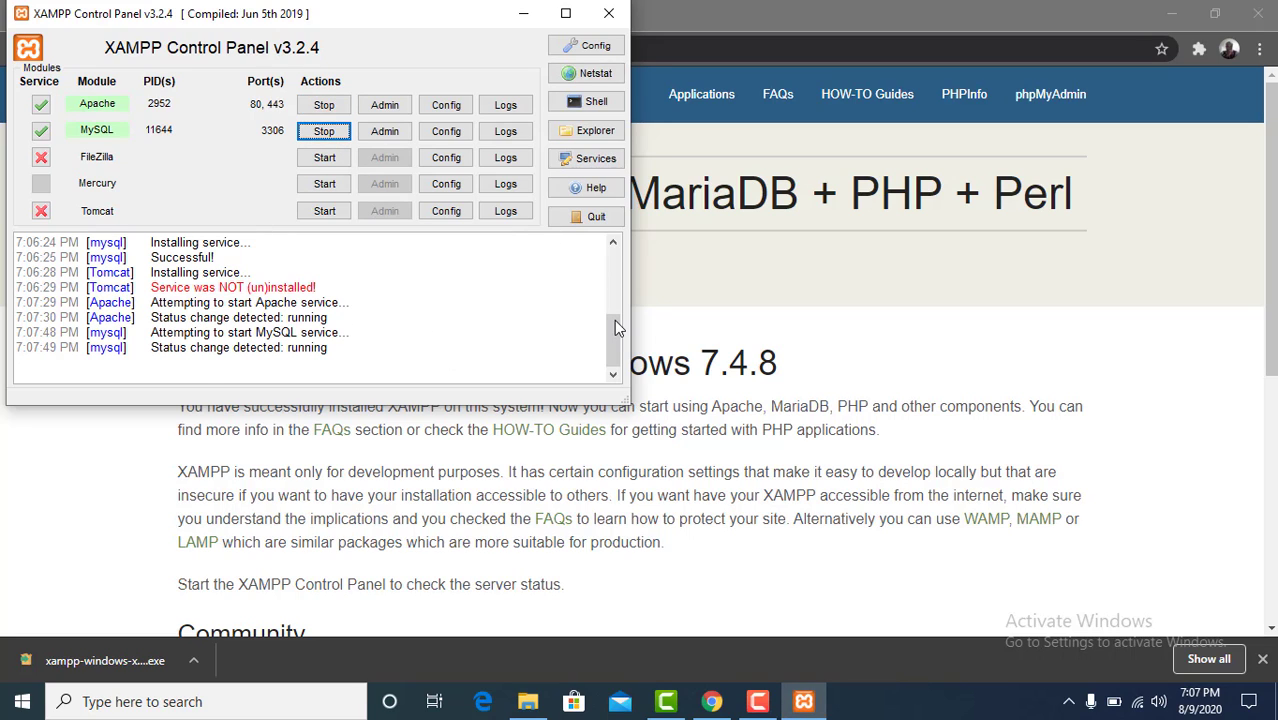
pyautogui.moveTo(612, 320); pyautogui.dragTo(599, 255)
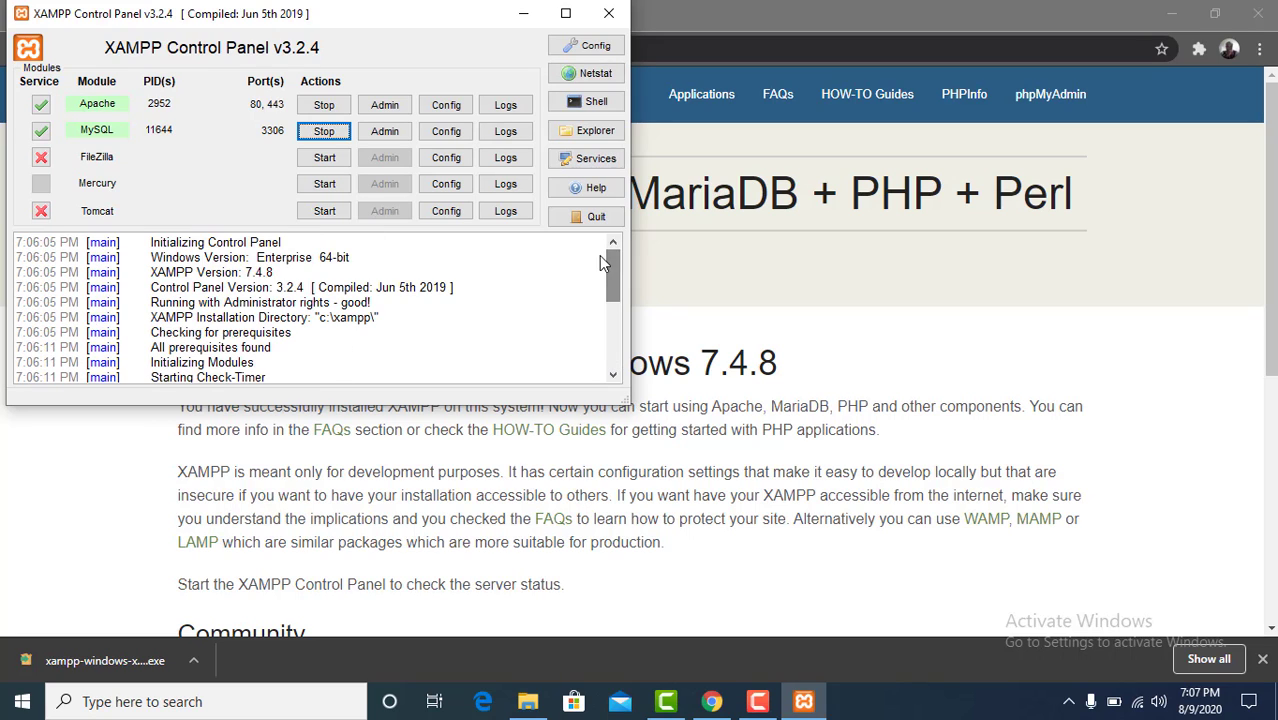